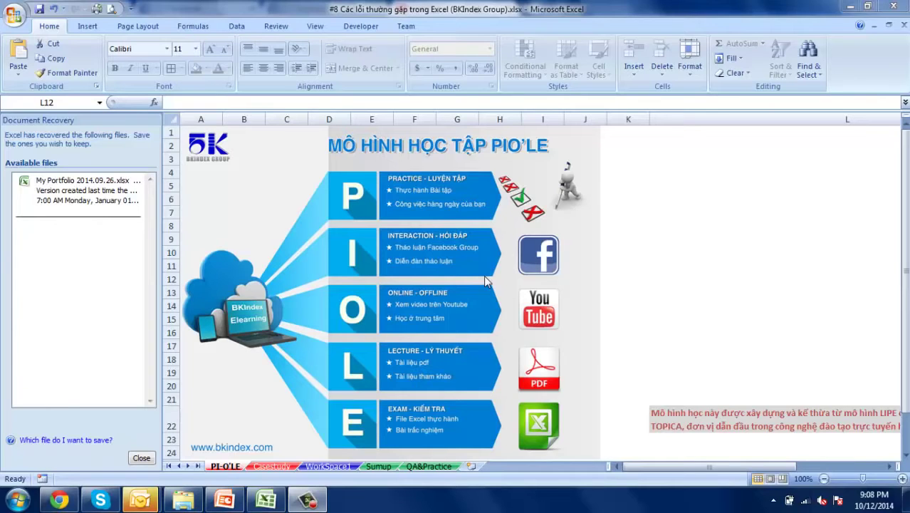
Go from the Casestudy sheet via the Đáp án link to the WorkSpace1 error table.
left_click(272, 466)
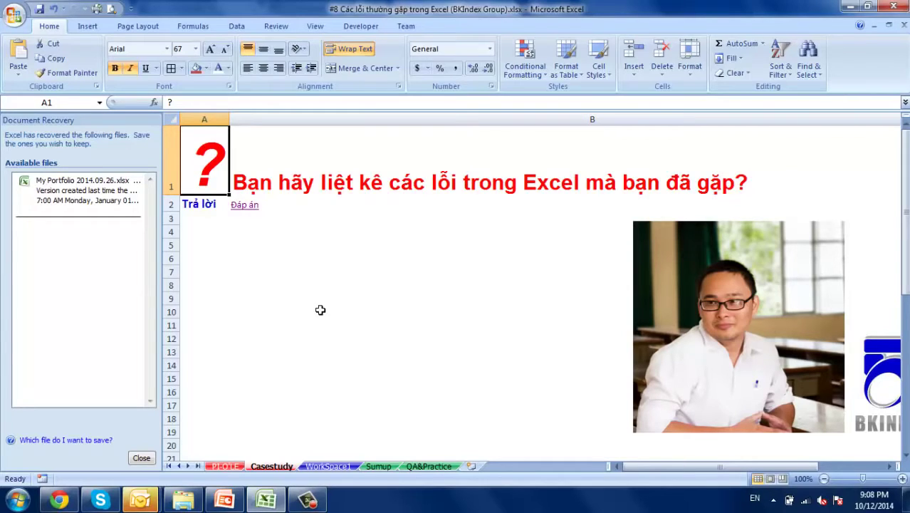
left_click(259, 209)
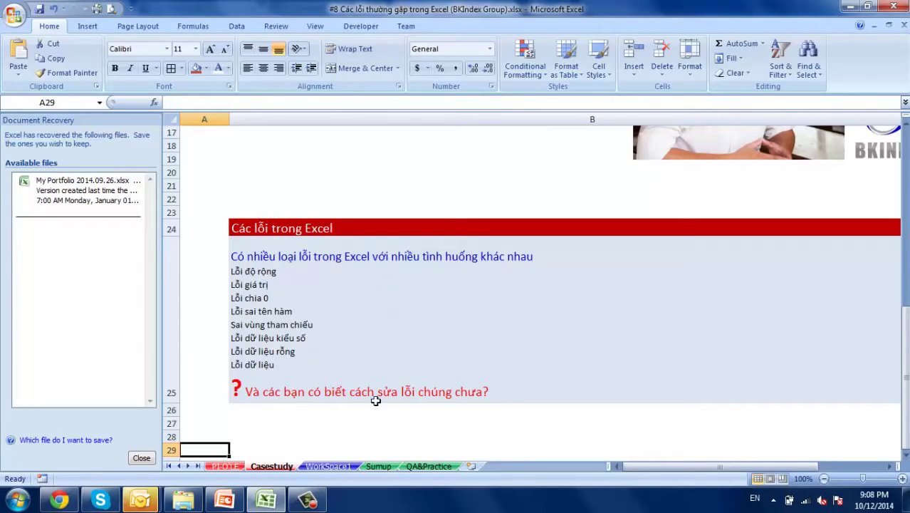
left_click(347, 467)
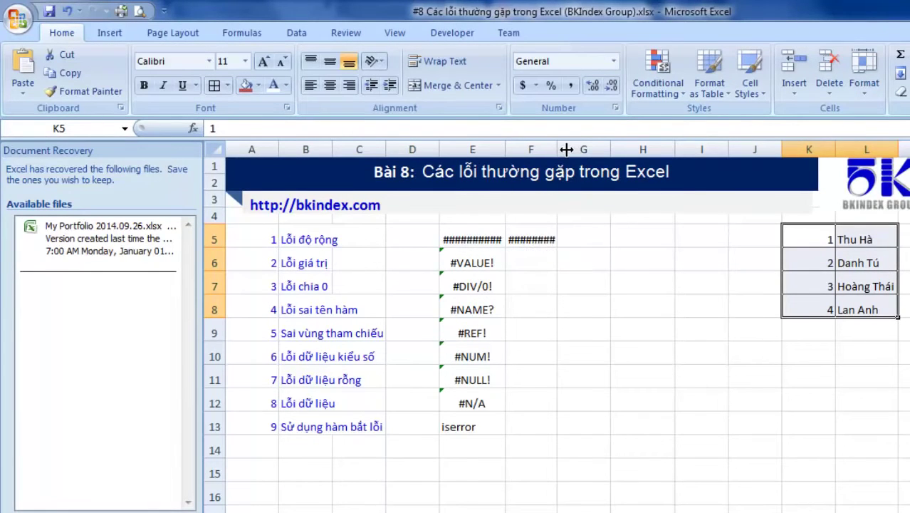
Widen and re-narrow columns F and E to show how width causes hashes.
left_click_drag(566, 148, 613, 155)
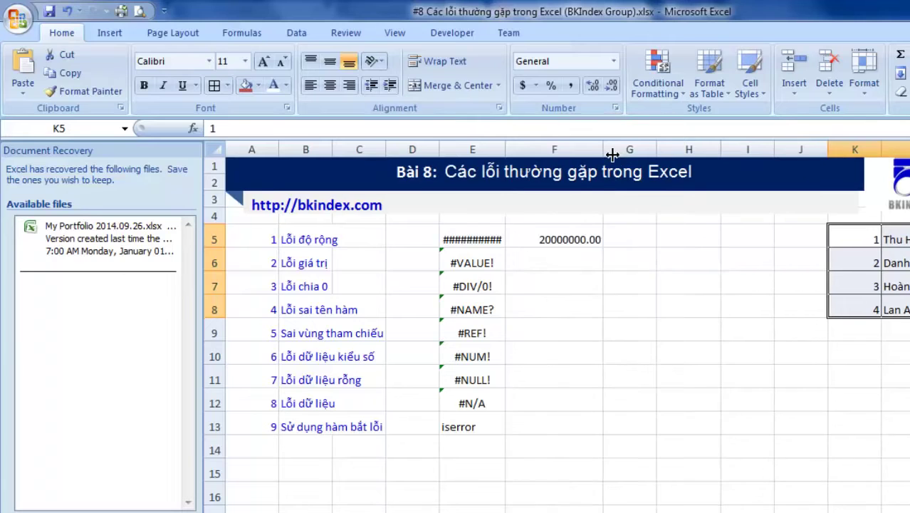
left_click_drag(612, 155, 568, 158)
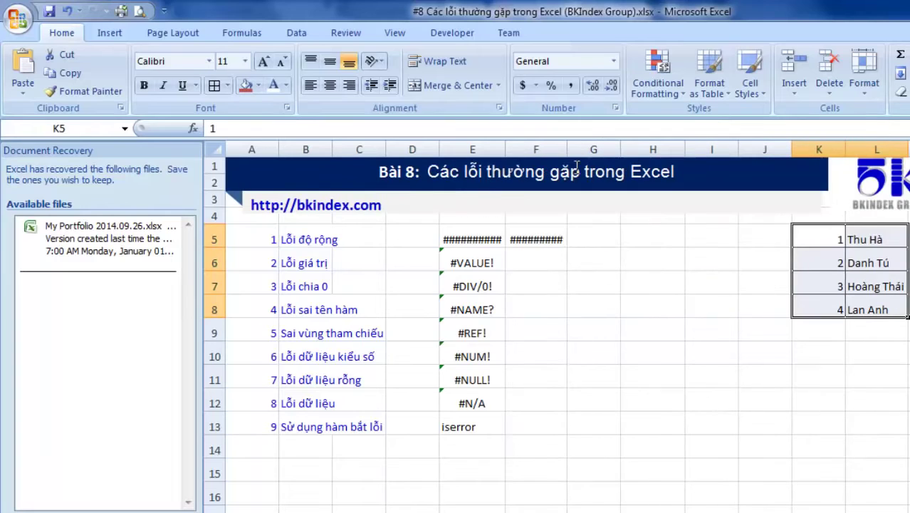
left_click_drag(505, 153, 574, 158)
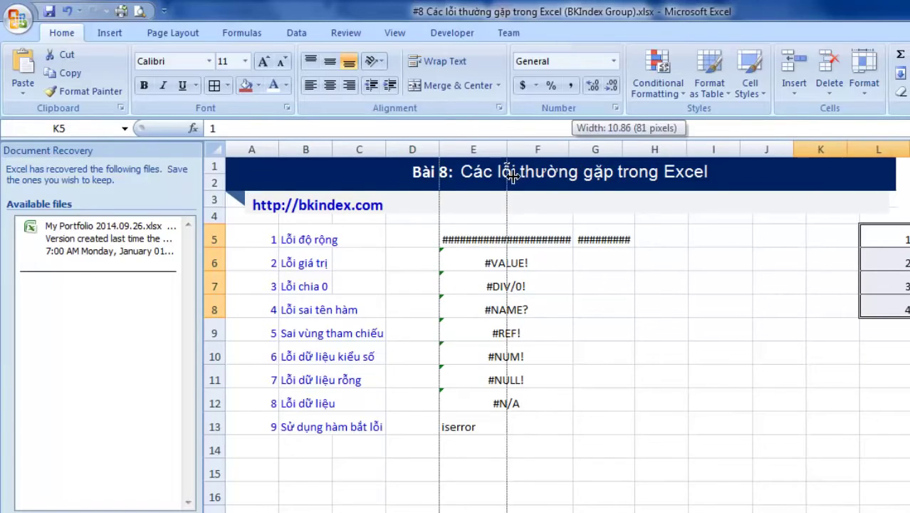
left_click_drag(578, 156, 507, 159)
Replace the -1 in E5 with the date 10/02/2014.
left_click(470, 239)
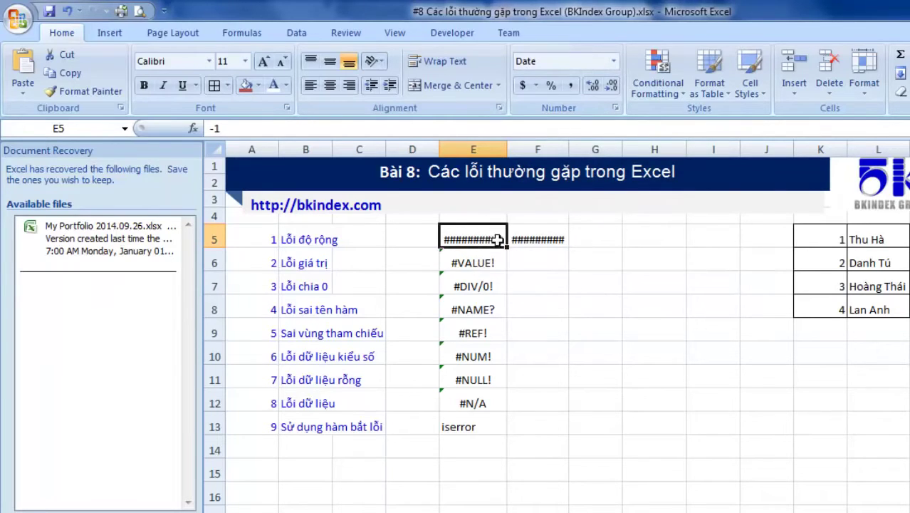
left_click(297, 136)
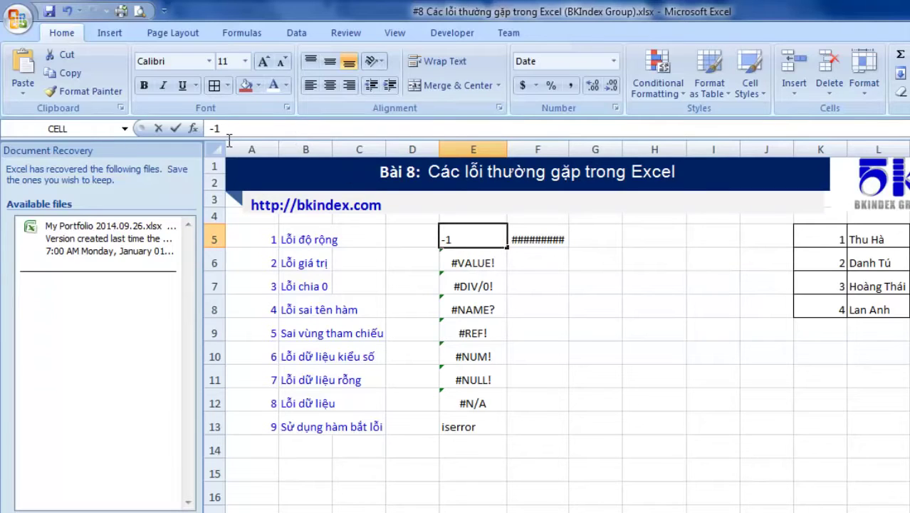
left_click_drag(230, 136, 190, 135)
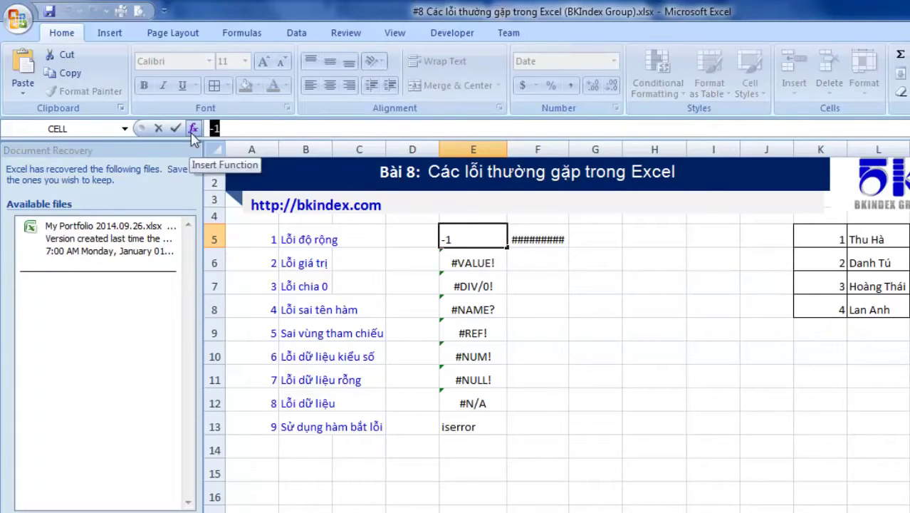
type("10/02/")
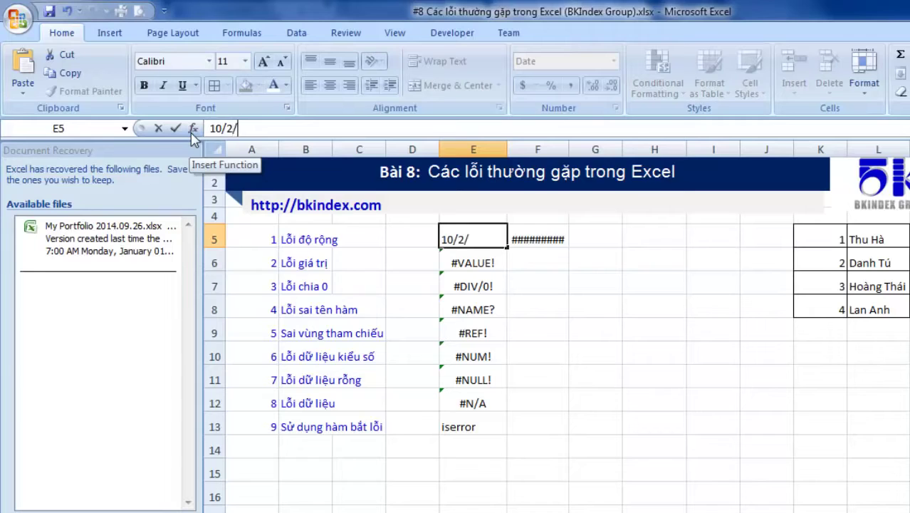
type("2014")
key("Return")
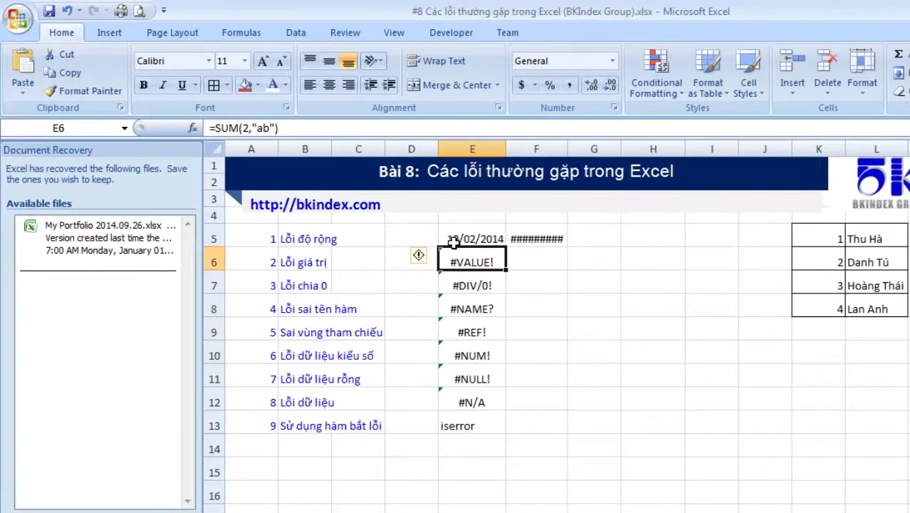
Change E6's formula from =SUM(2,"ab") to =SUM(2,3) so it returns 5.
left_click(255, 128)
left_click_drag(265, 130, 283, 132)
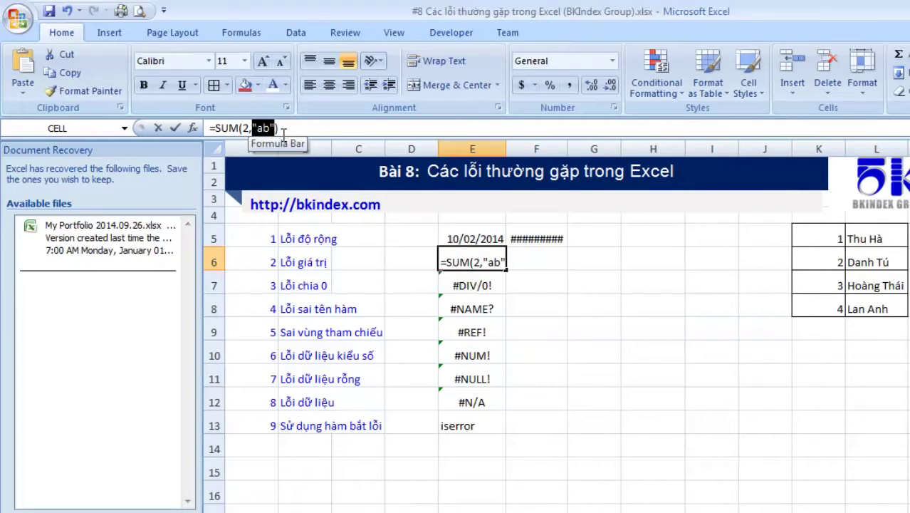
type("3")
left_click(560, 283)
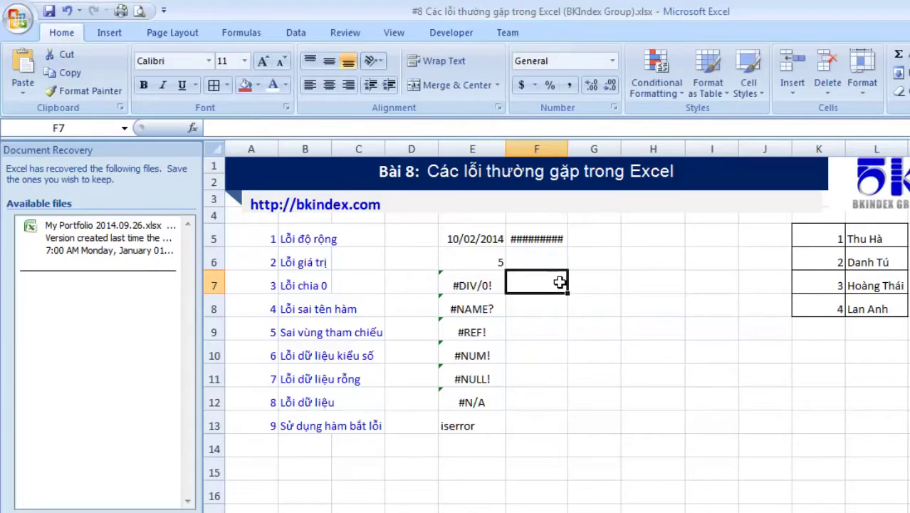
Enter 5 in G7 and 7 in F7 so E7's =F7/G7 shows 1.4.
left_click(486, 287)
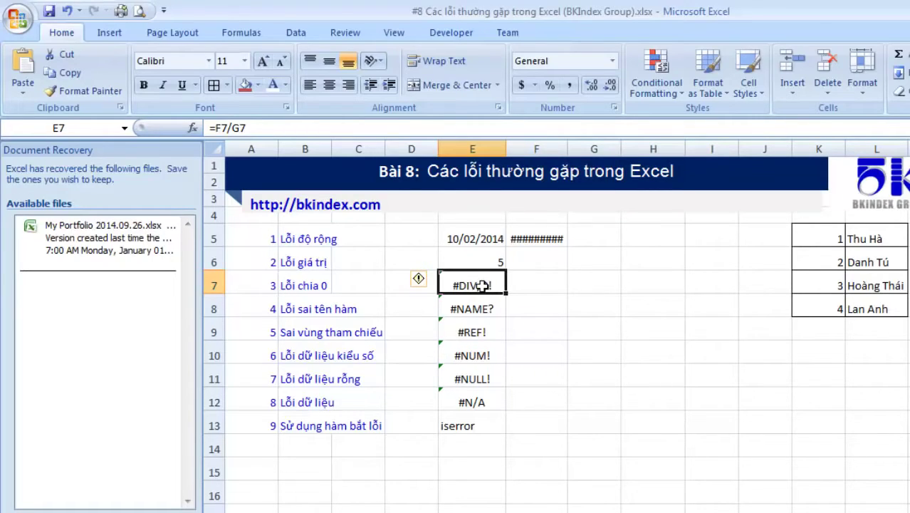
double_click(479, 283)
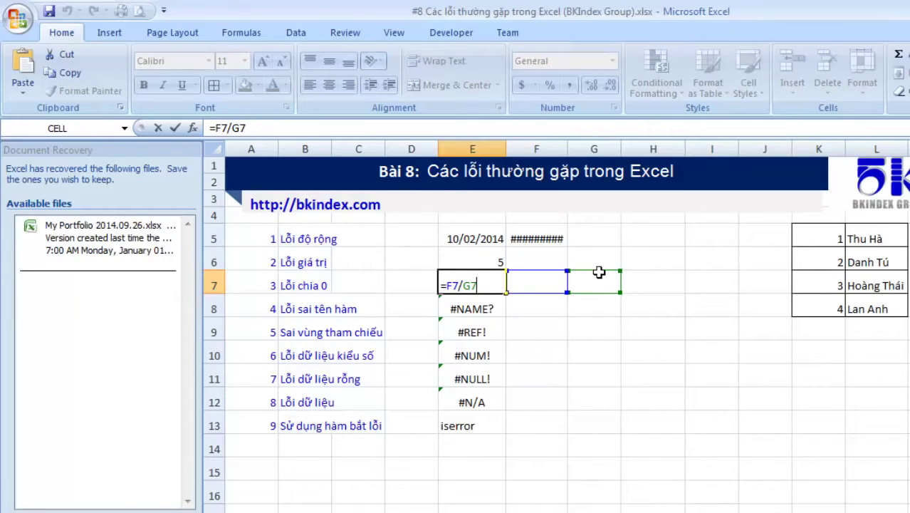
key("Return")
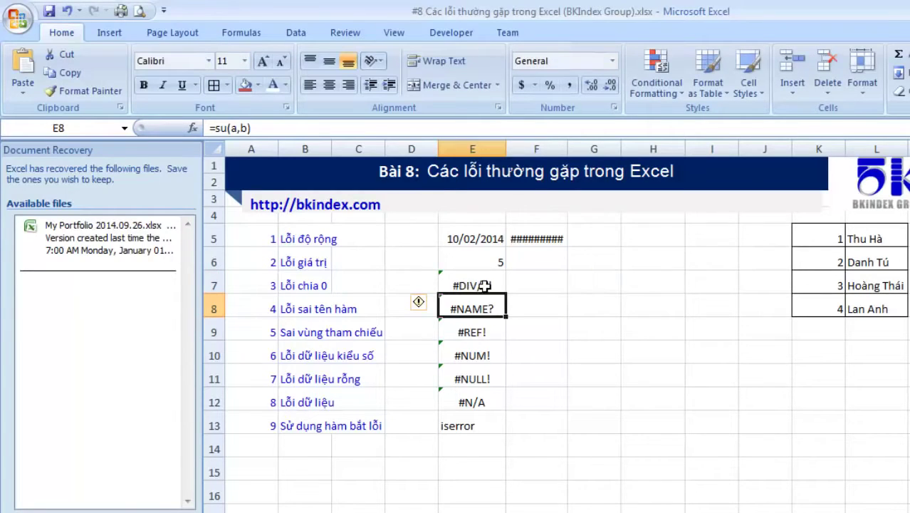
left_click(486, 286)
left_click(612, 287)
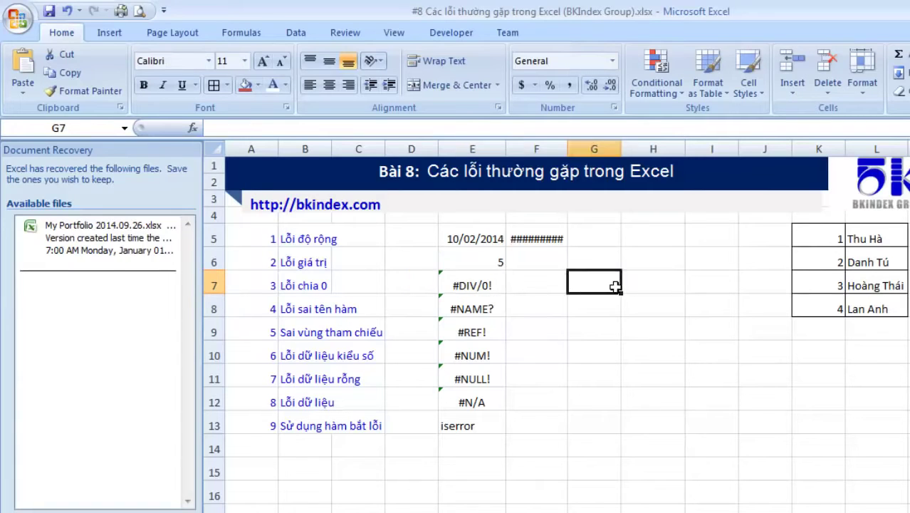
type("5")
left_click(550, 373)
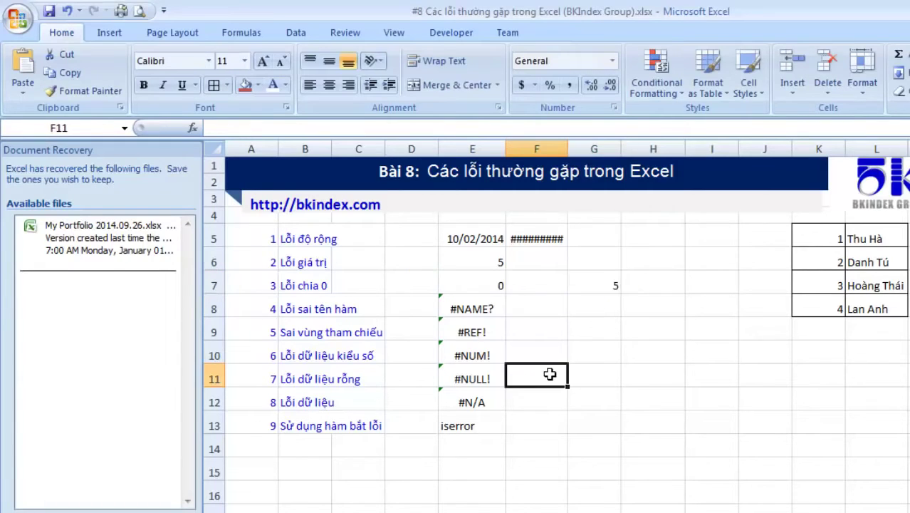
left_click(560, 286)
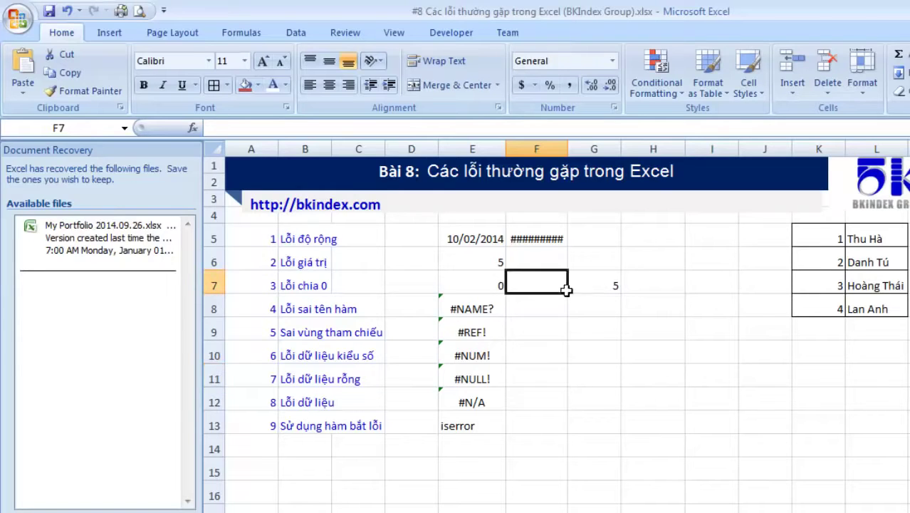
type("7")
left_click(581, 327)
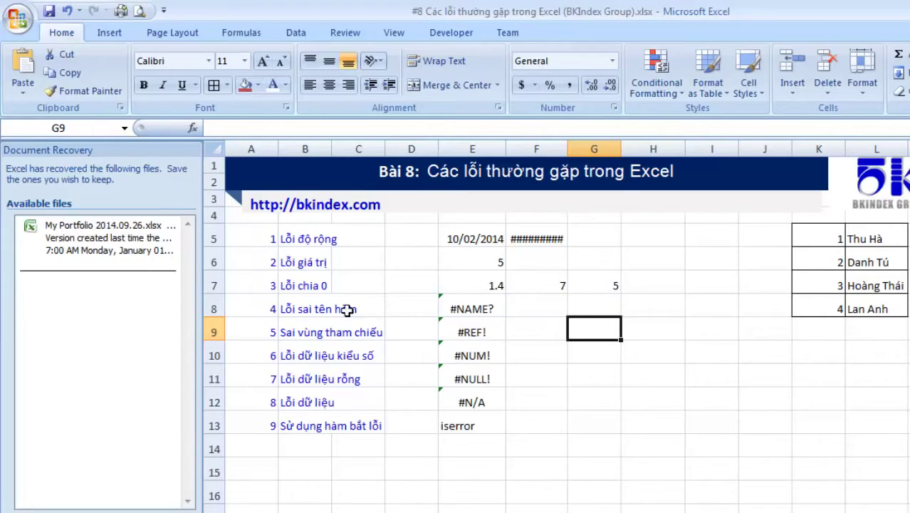
left_click(495, 312)
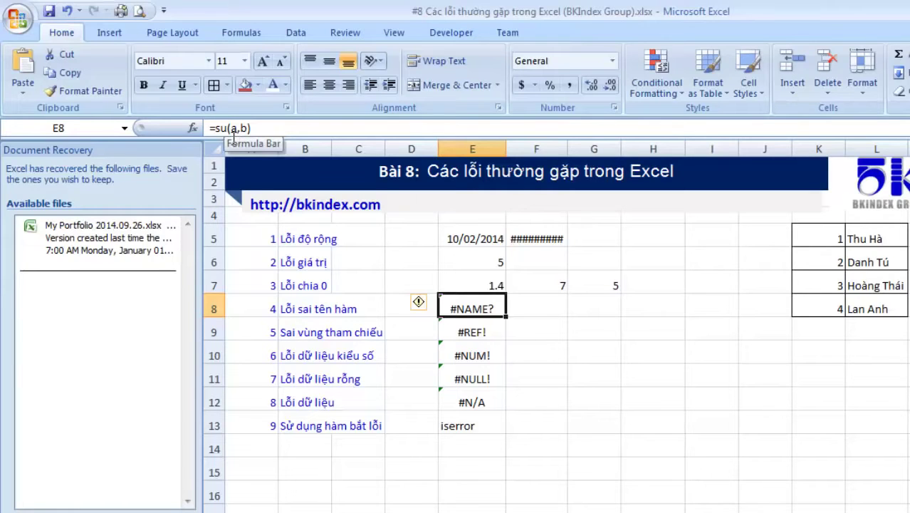
Rewrite E8's =su(a,b) as =SUM(G8:H8) so it returns 0.
left_click(228, 129)
type("m")
key("Return")
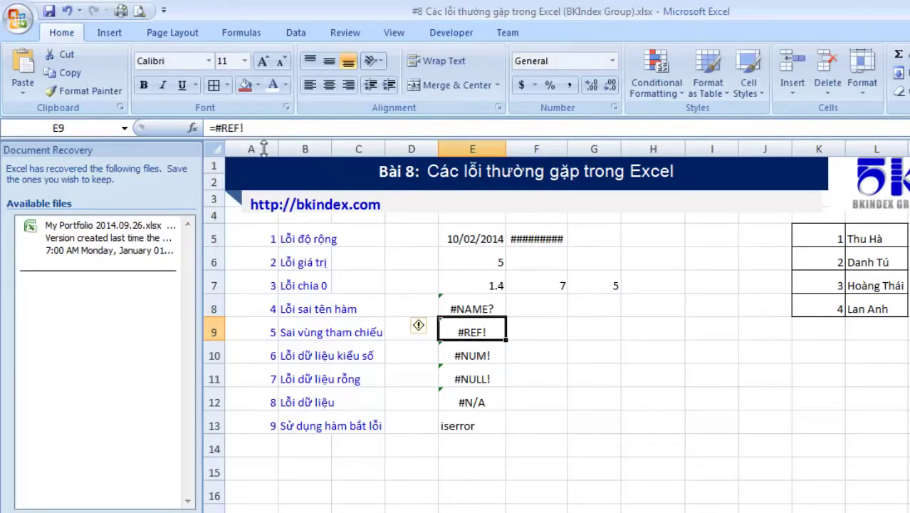
left_click(481, 314)
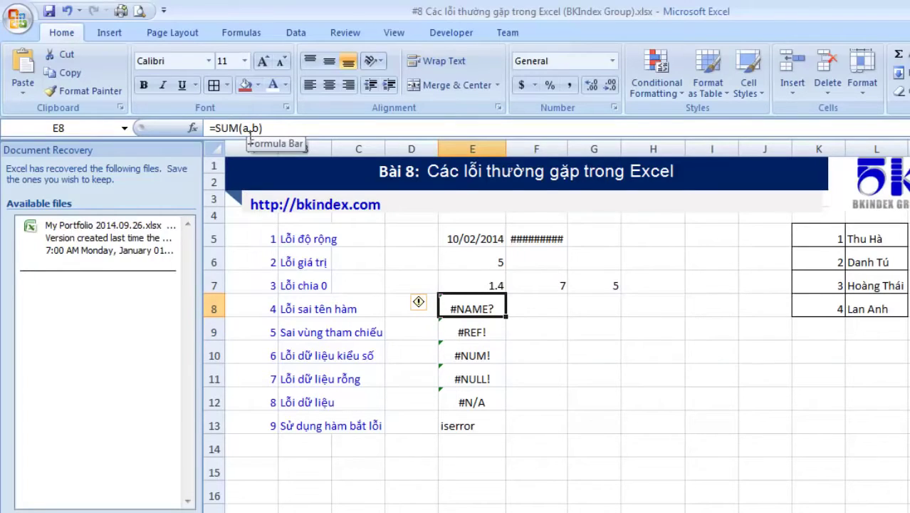
left_click(250, 136)
left_click_drag(250, 135, 261, 135)
key("Delete")
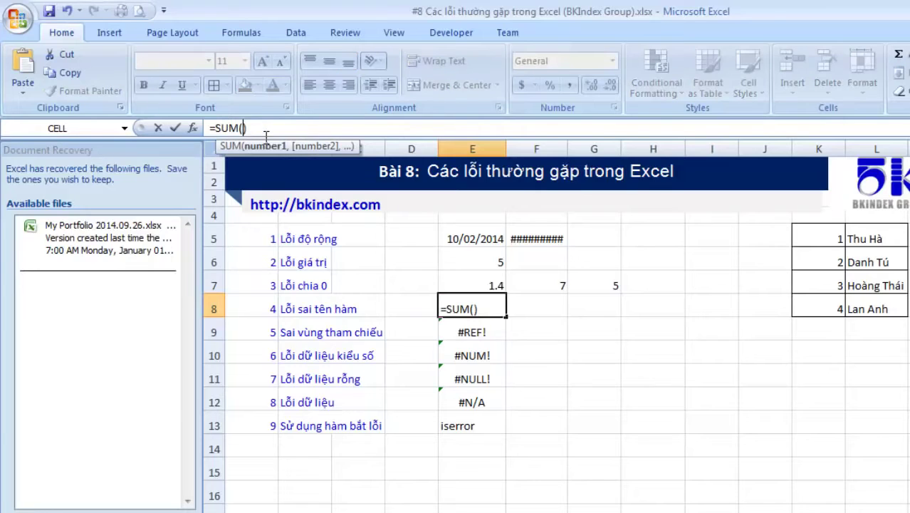
left_click_drag(591, 309, 655, 311)
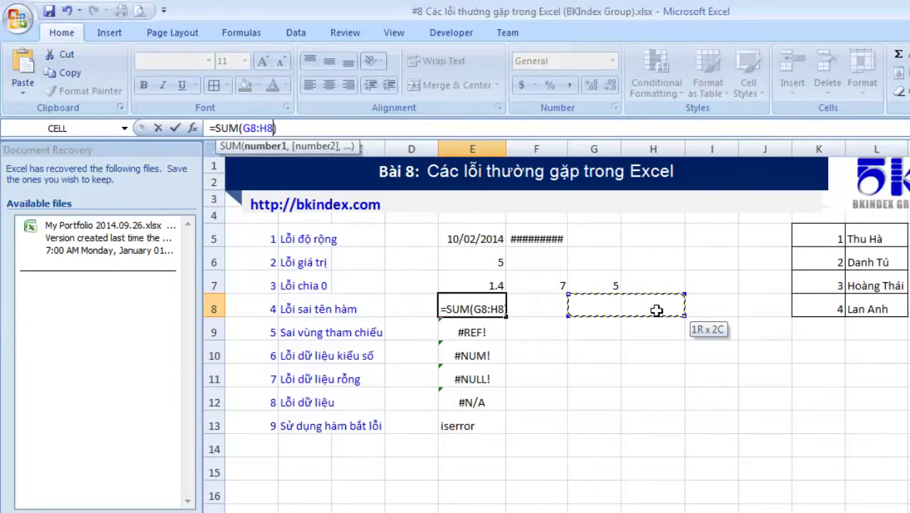
key("Return")
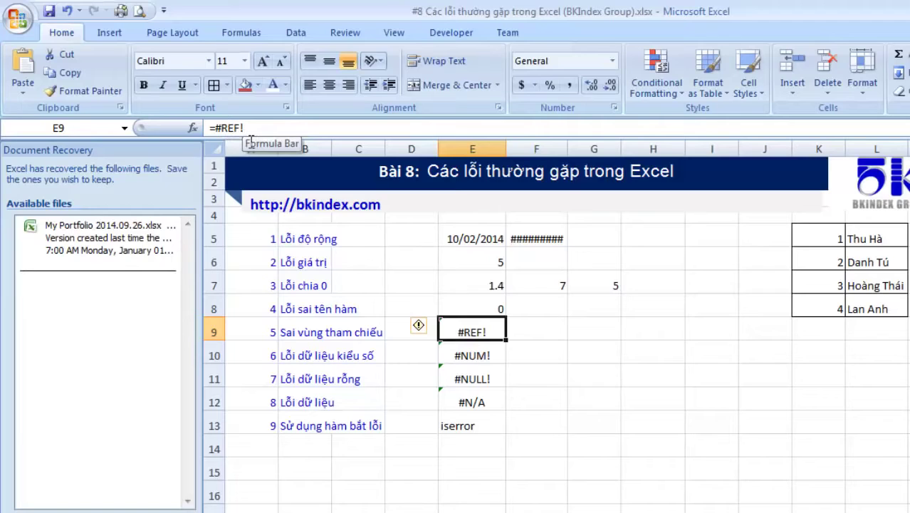
Enter an addition formula in H10 that references cell I10 twice.
left_click(648, 354)
type("=")
left_click(705, 367)
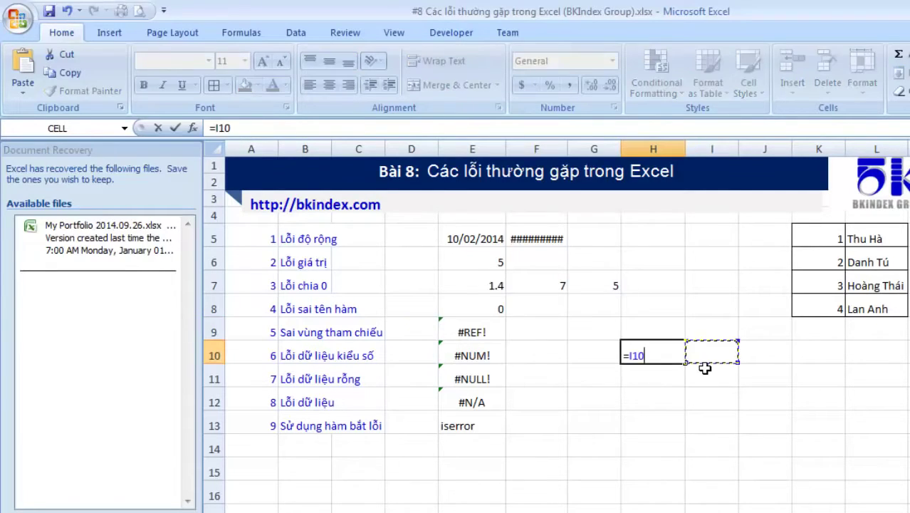
type("+")
left_click(705, 367)
key("Return")
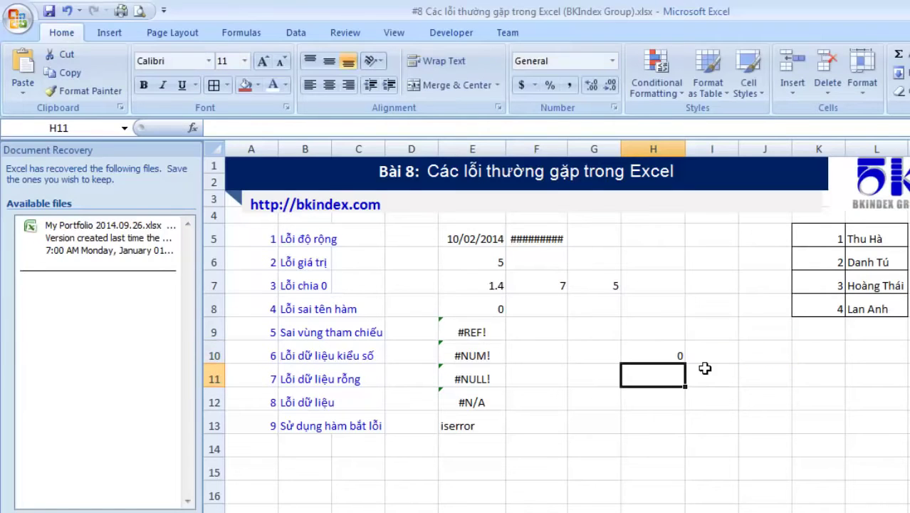
Delete column J to produce #REF! in H10, undo it, then inspect E10's #NUM! formula.
left_click(764, 148)
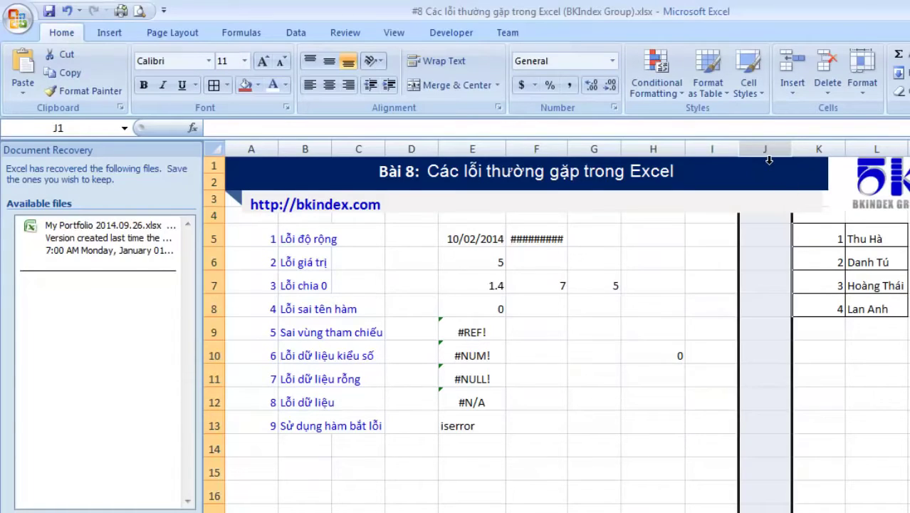
right_click(763, 149)
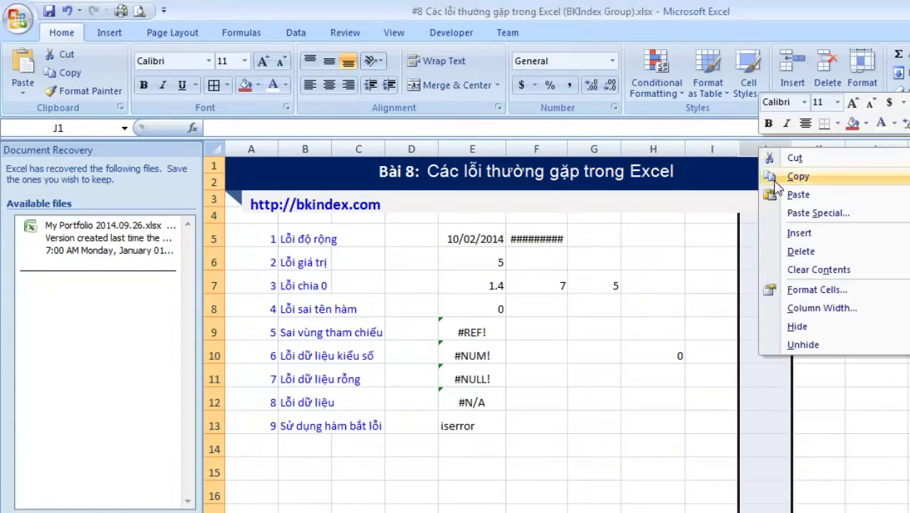
left_click(821, 253)
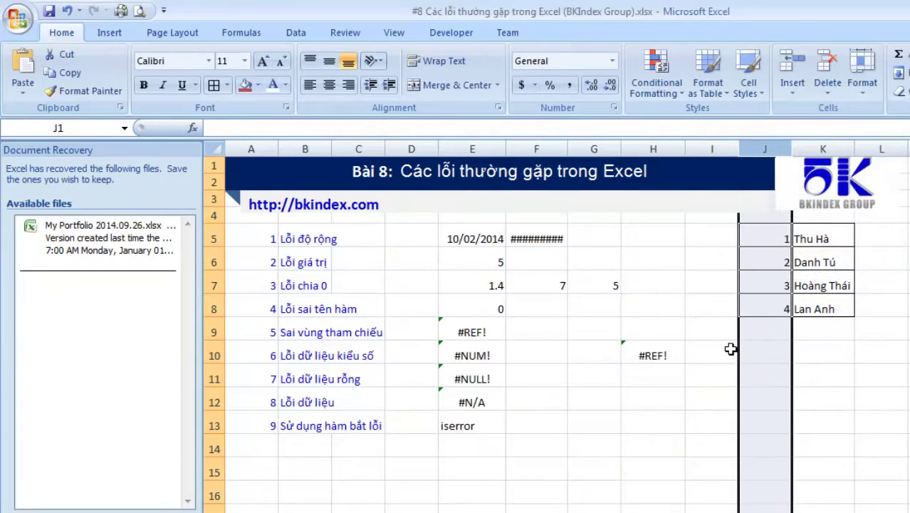
left_click(655, 356)
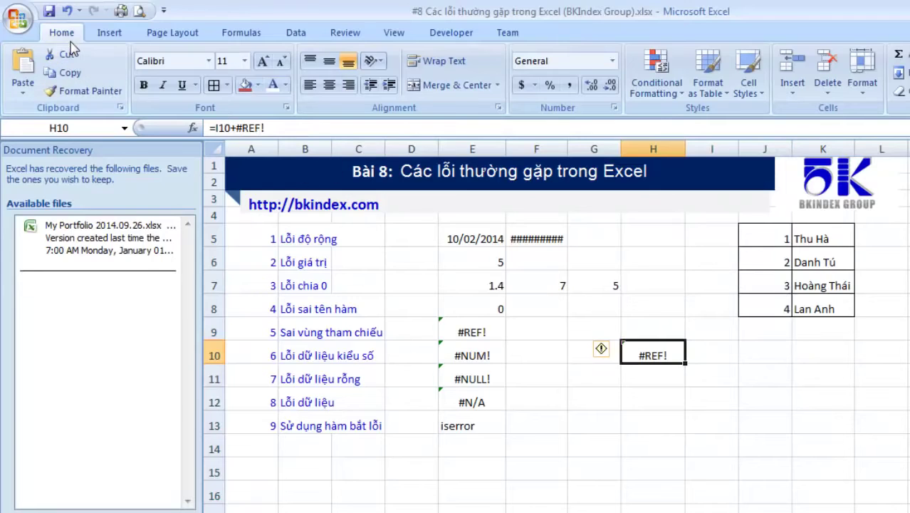
left_click(66, 12)
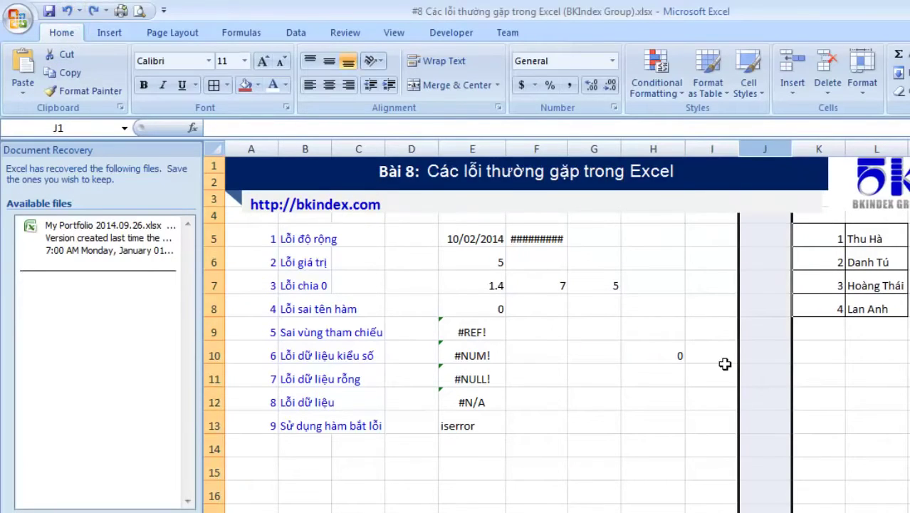
left_click(496, 361)
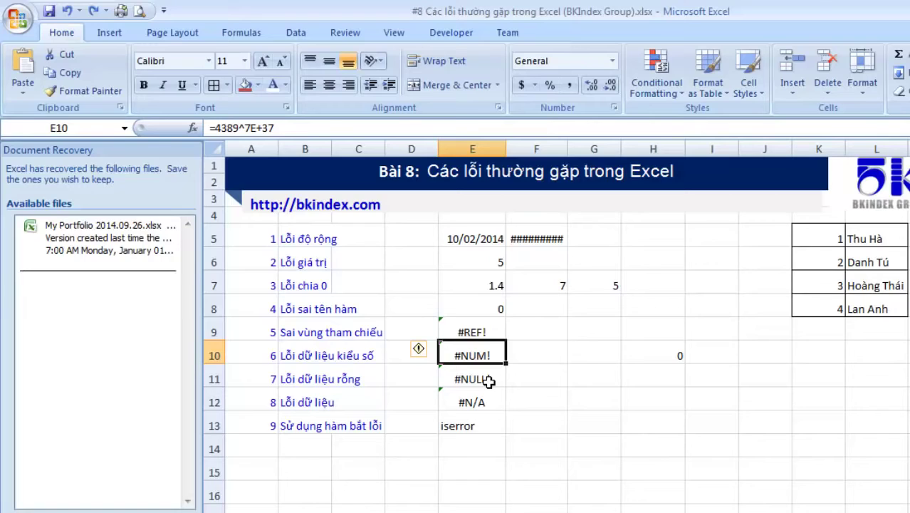
Examine E11's two SUM ranges, cancel the trial G12 edit, then select E12's VLOOKUP.
left_click(489, 382)
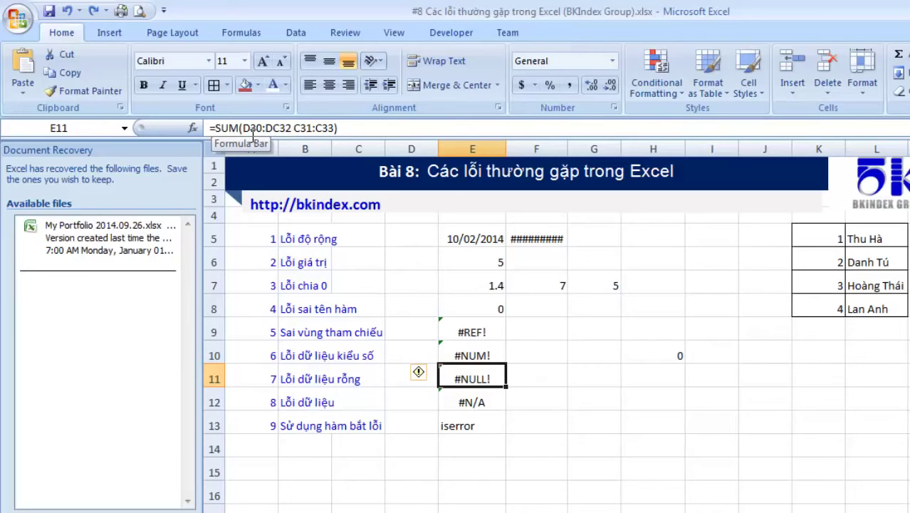
left_click_drag(242, 128, 335, 129)
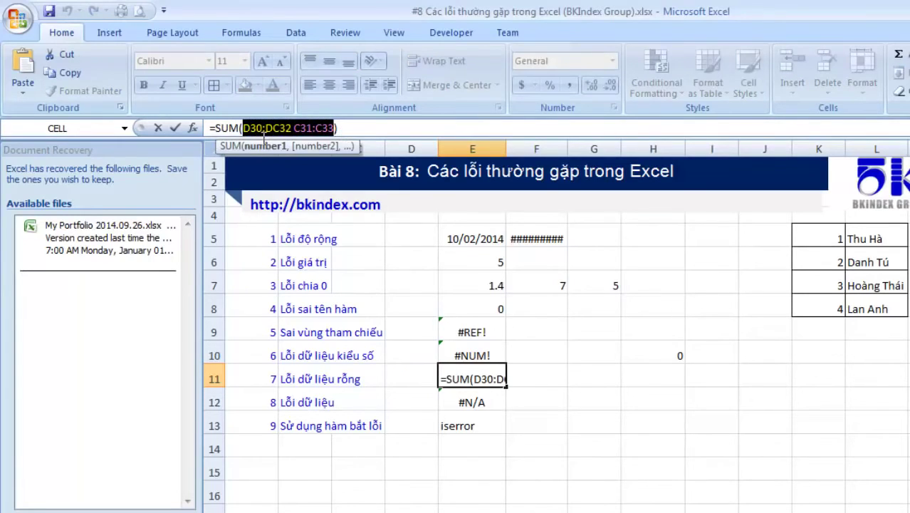
left_click(292, 129)
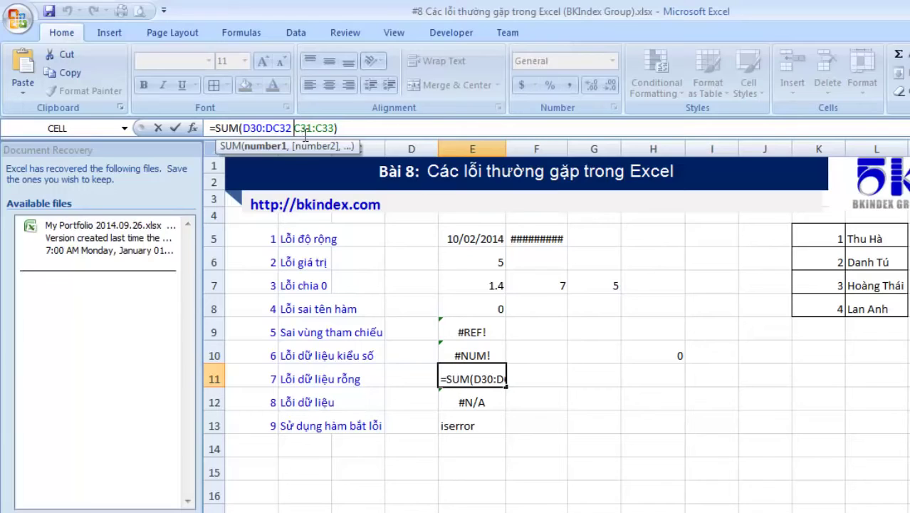
left_click(590, 403)
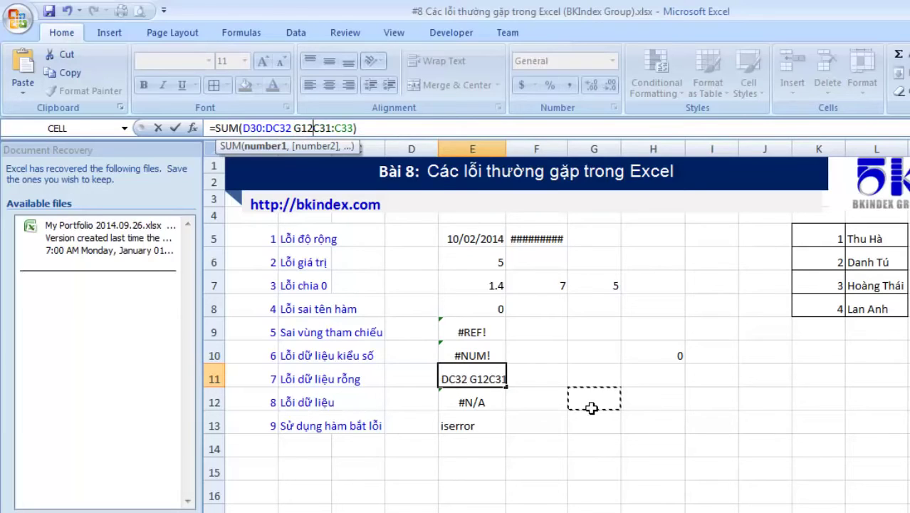
key("Escape")
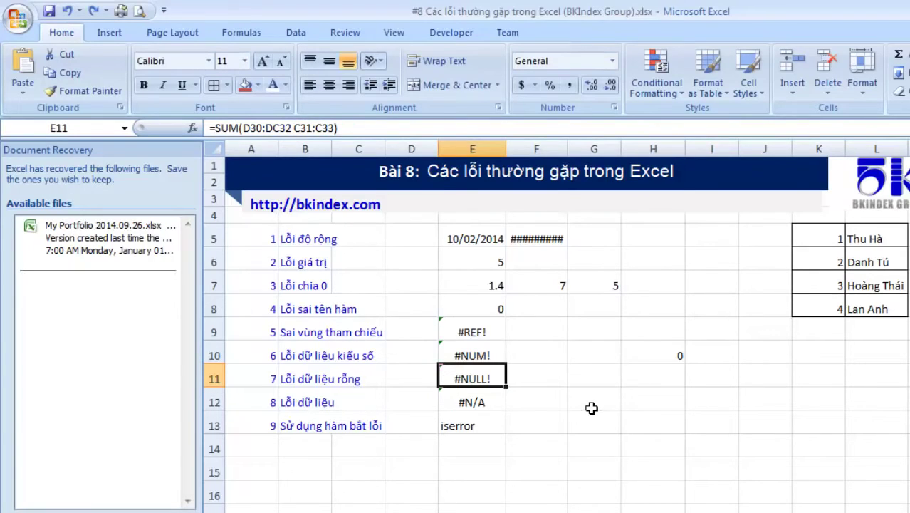
left_click(501, 408)
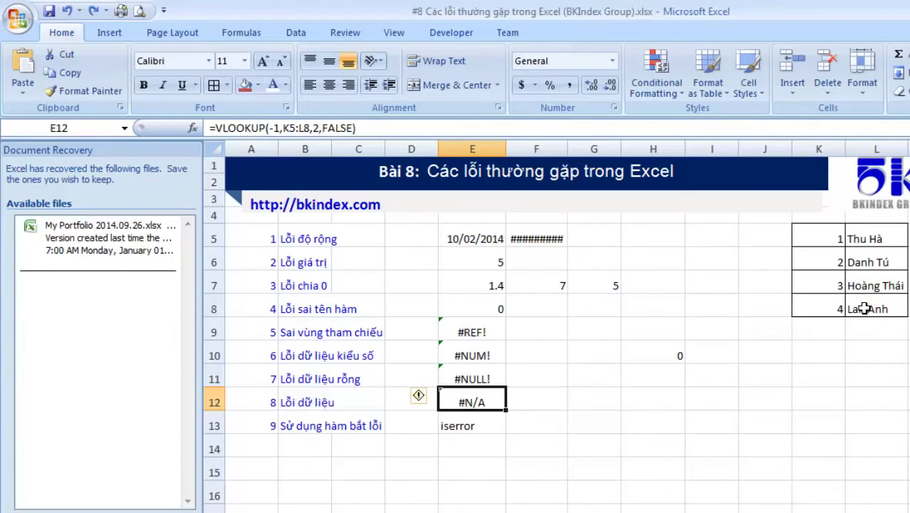
Drop the minus from E12's lookup value to get a match, then revert so it returns #N/A.
left_click(284, 133)
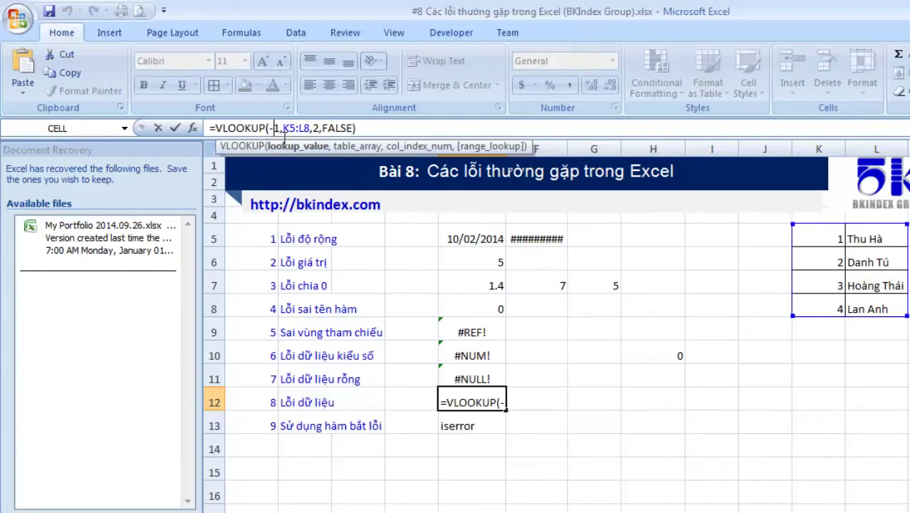
key("BackSpace")
key("Return")
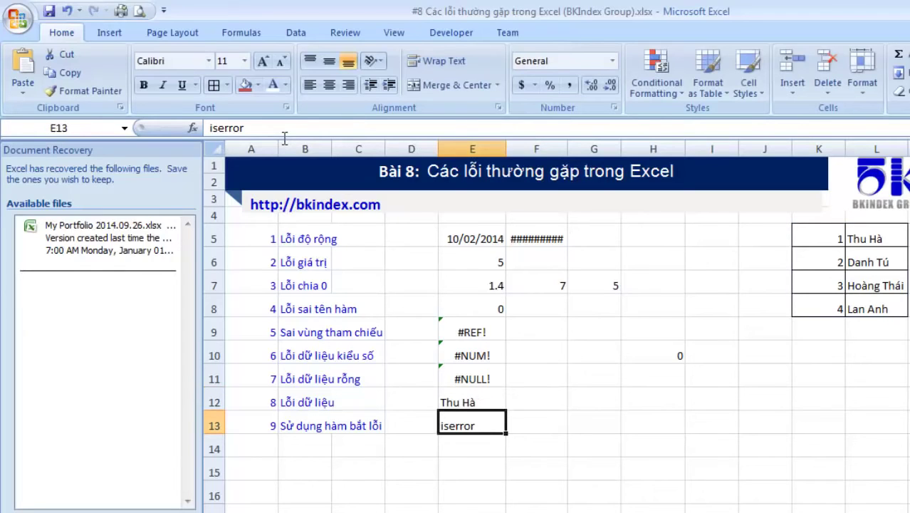
left_click(475, 406)
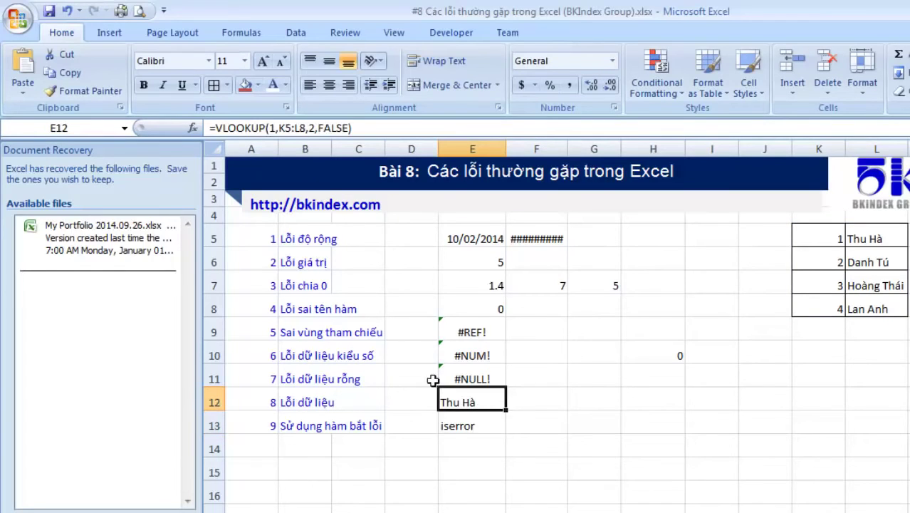
left_click(275, 129)
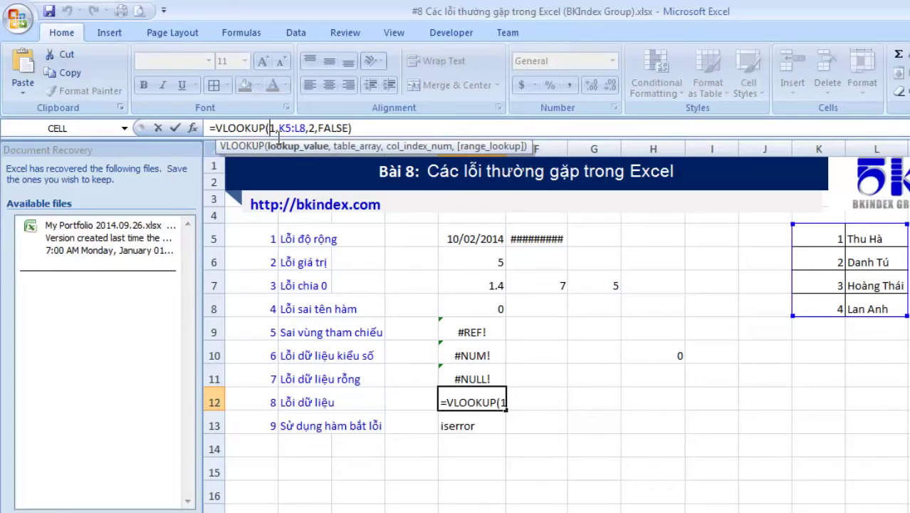
type("-")
key("Return")
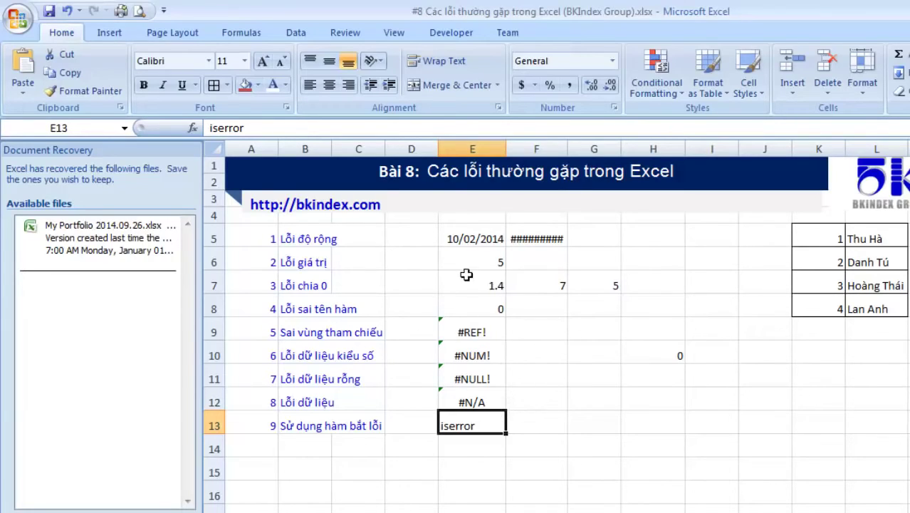
Clear the divisor 5 from G7 and reselect E7 showing #DIV/0!
left_click(595, 289)
key("Delete")
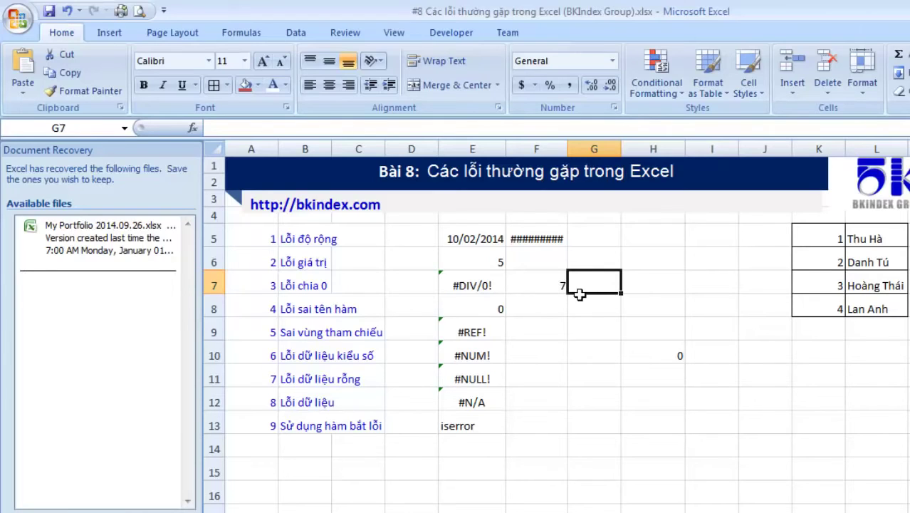
left_click(478, 428)
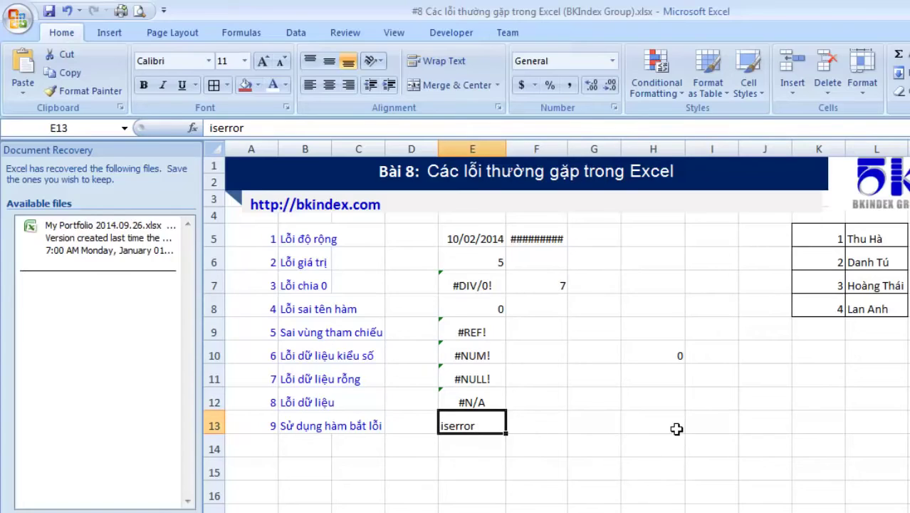
left_click(500, 285)
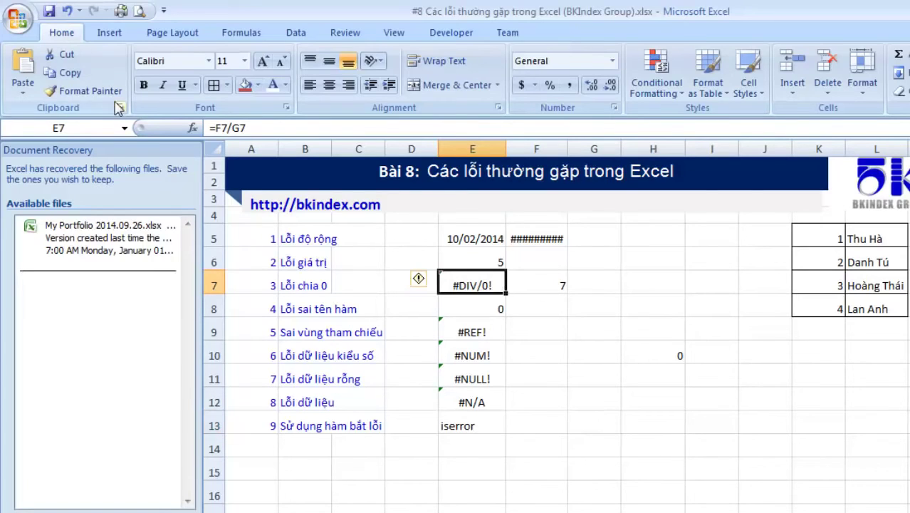
Wrap E7's division as =ISERROR(F7/G7) using autocomplete so it shows TRUE.
left_click(221, 127)
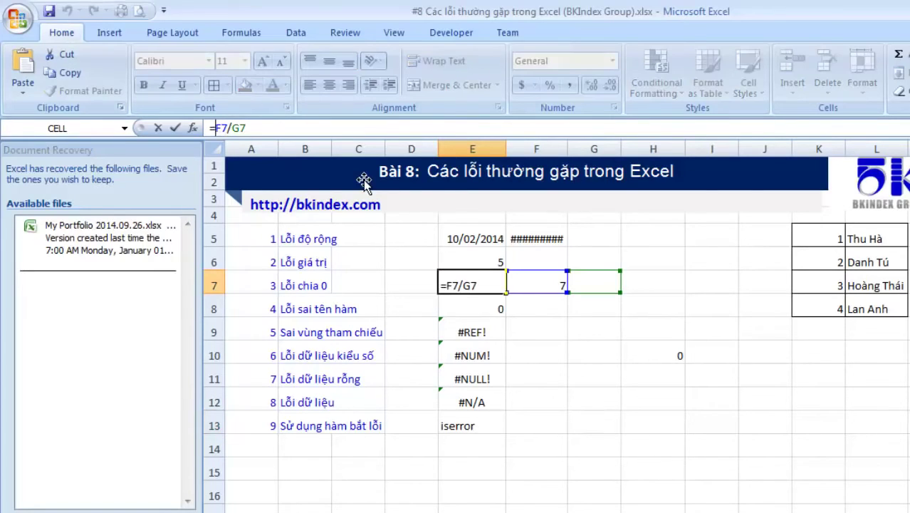
type("is")
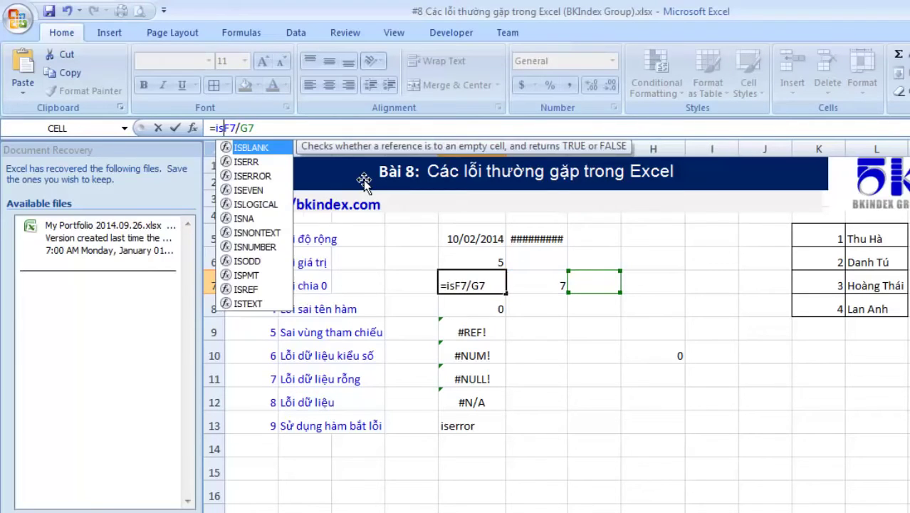
type("err")
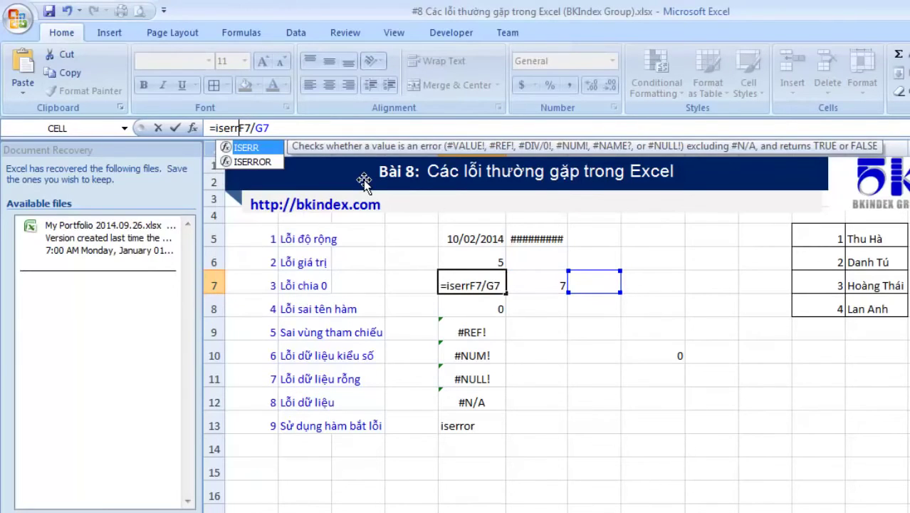
key("Down")
key("Tab")
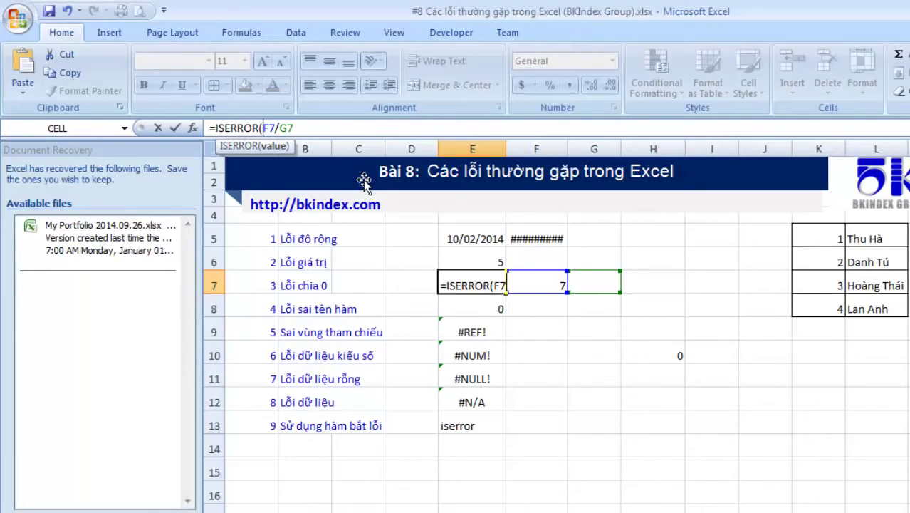
key("End")
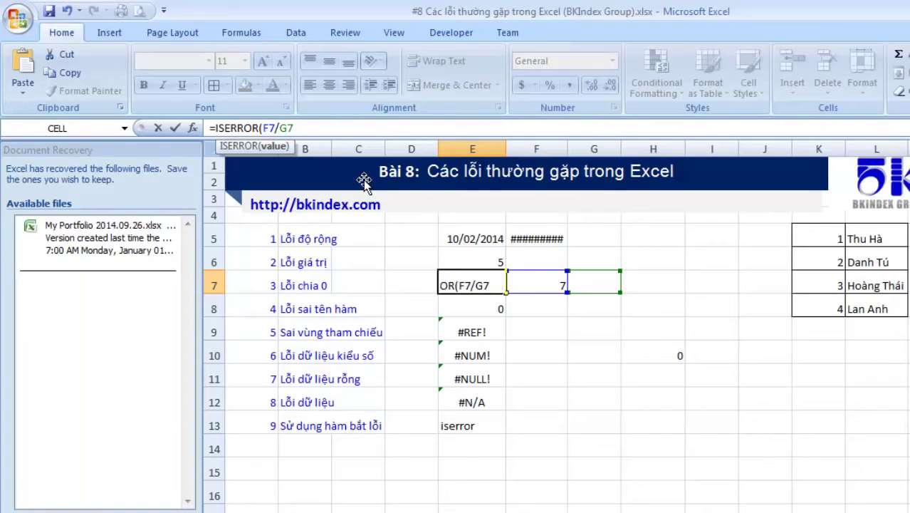
key("Return")
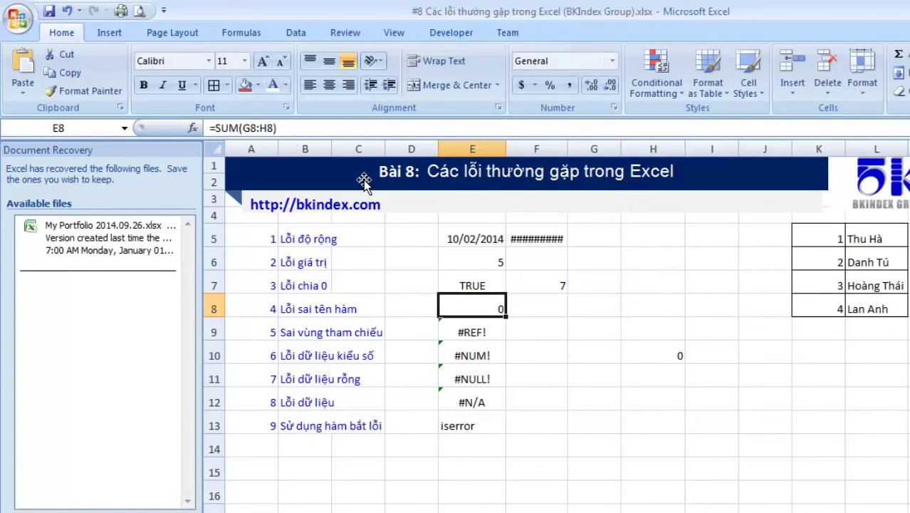
Try swapping ISERROR for IFERROR in E7, then cancel the edit.
key("Up")
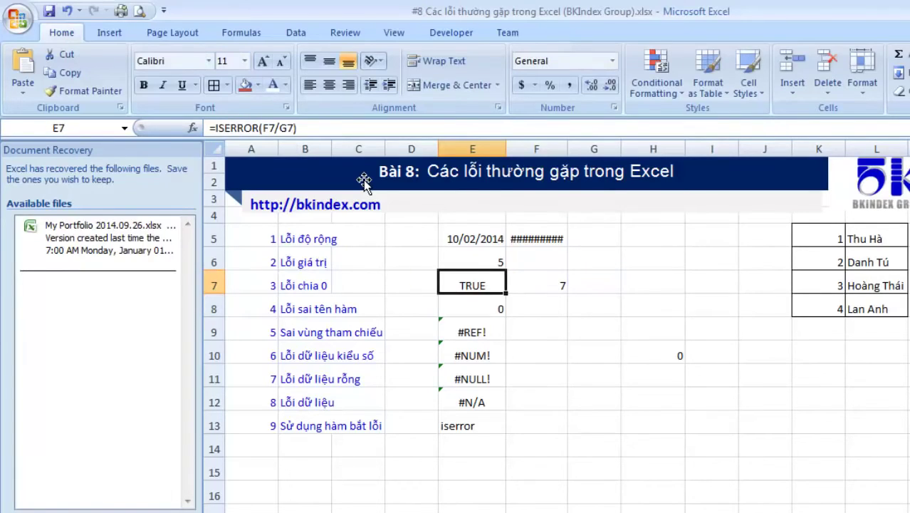
key("F2")
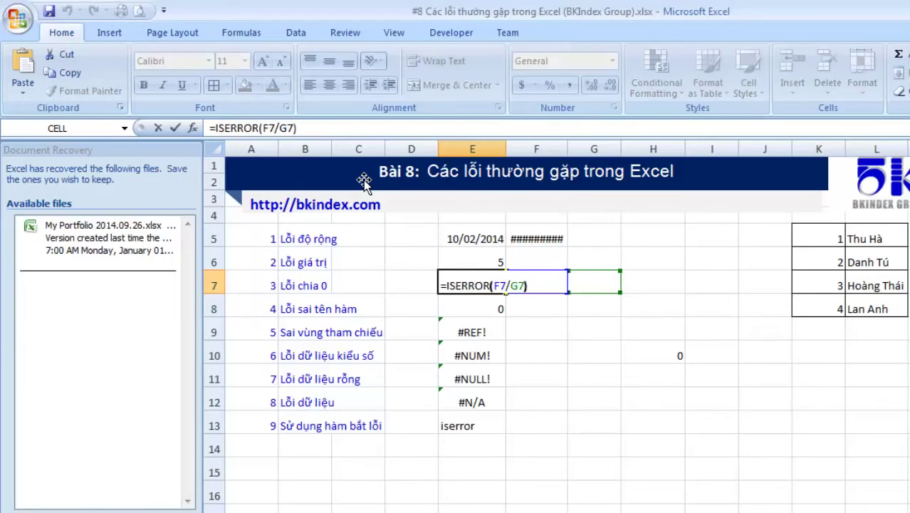
key("Left")
key("Home")
key("Right")
key("Right")
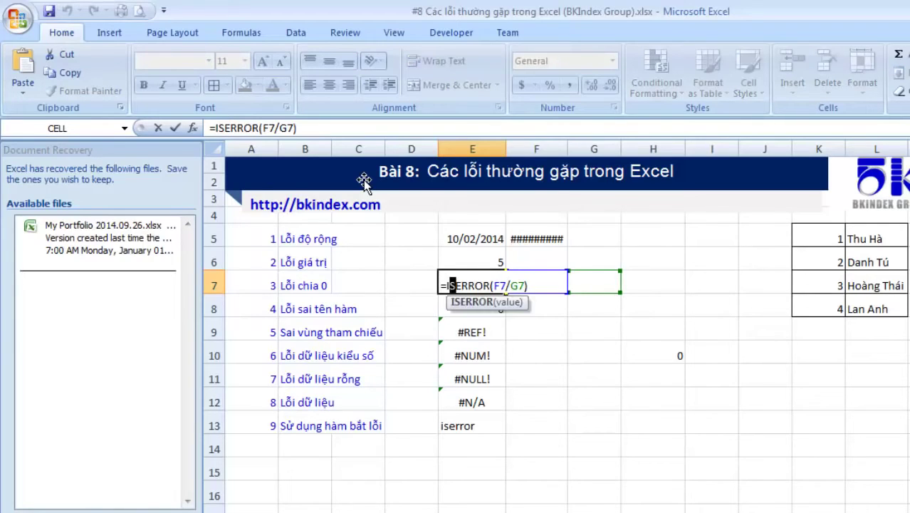
key("Left")
key("shift+End")
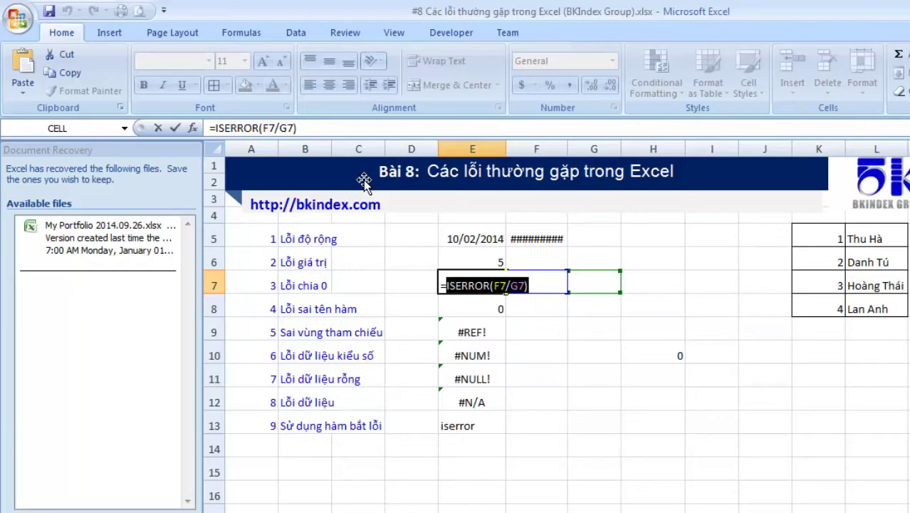
type("ife")
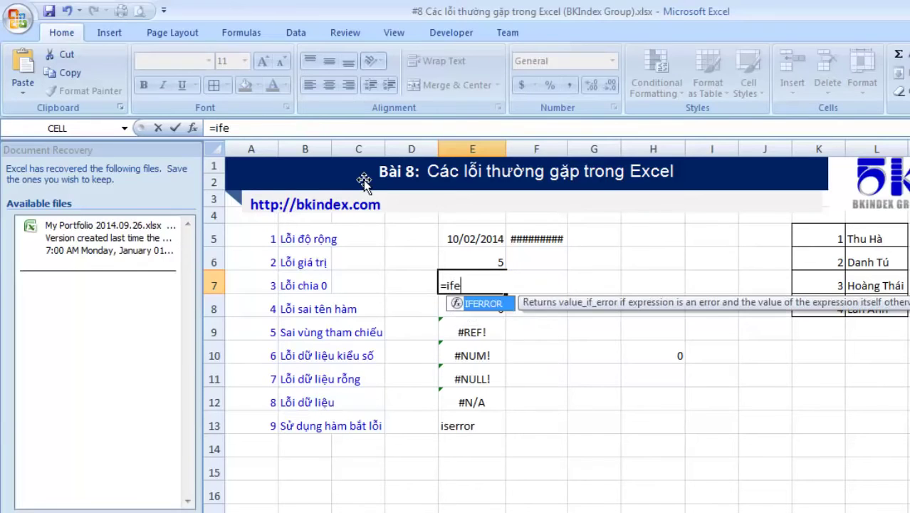
key("Tab")
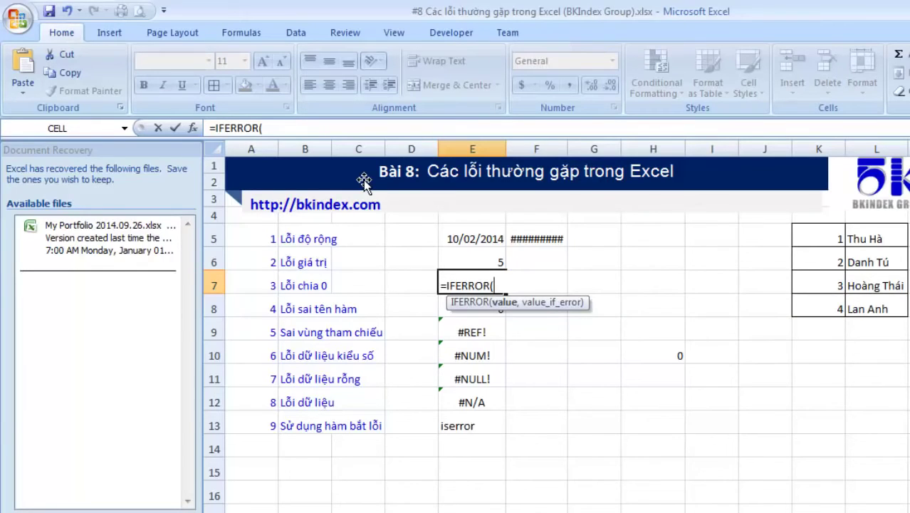
key("Escape")
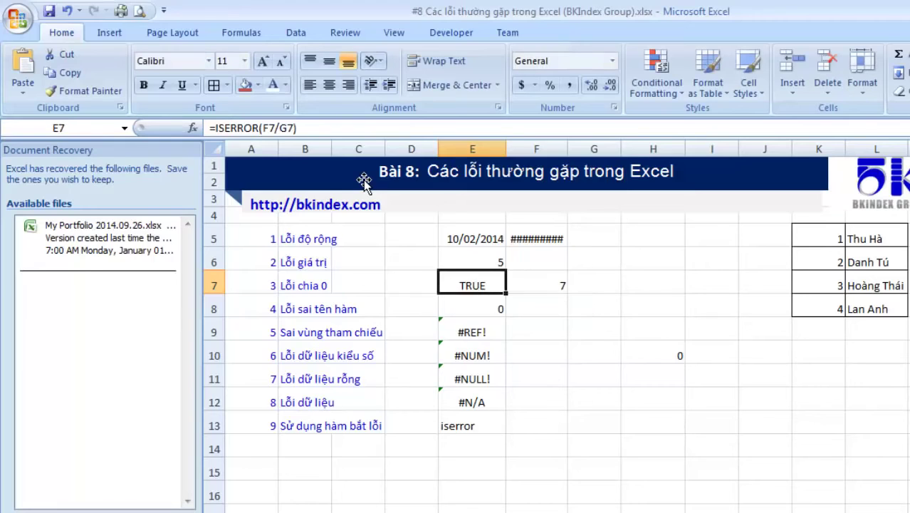
Change E7 to =IFERROR(F7/G7,"Khong chia được") with a fallback message.
double_click(238, 131)
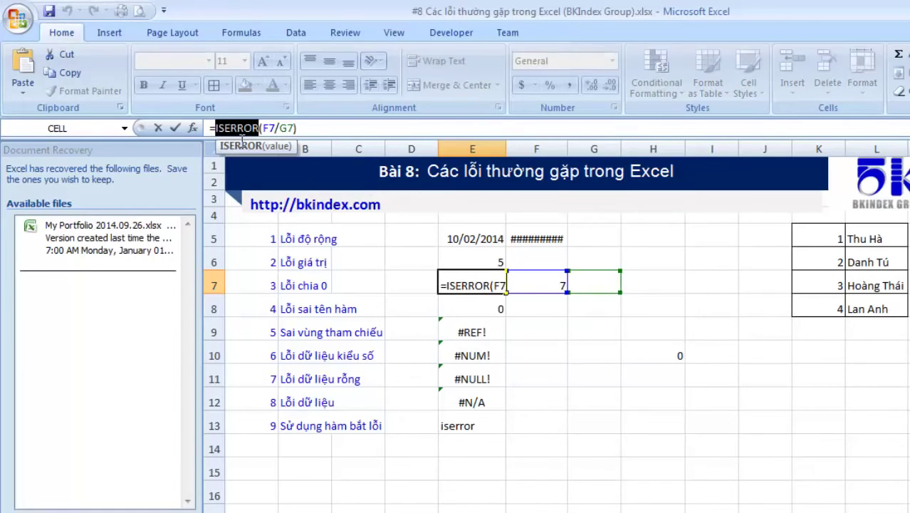
type("if")
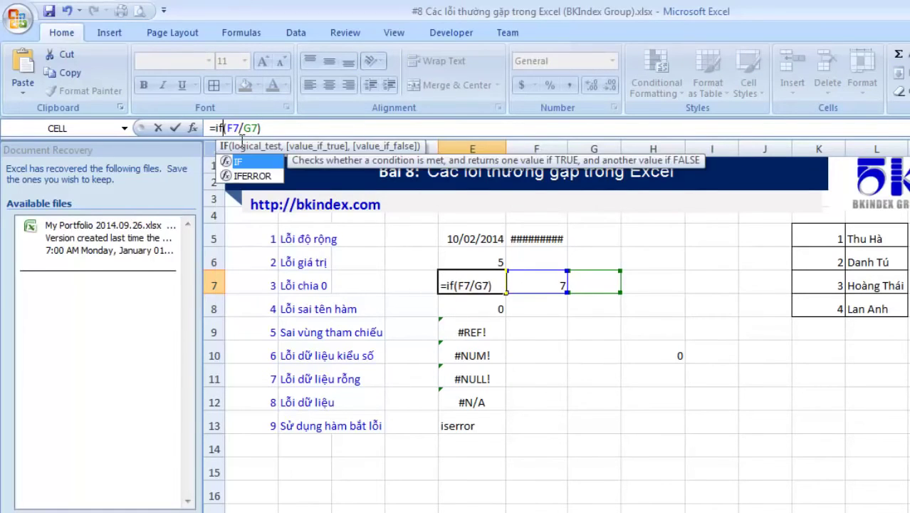
type("error")
key("Right")
key("Right")
key("Right")
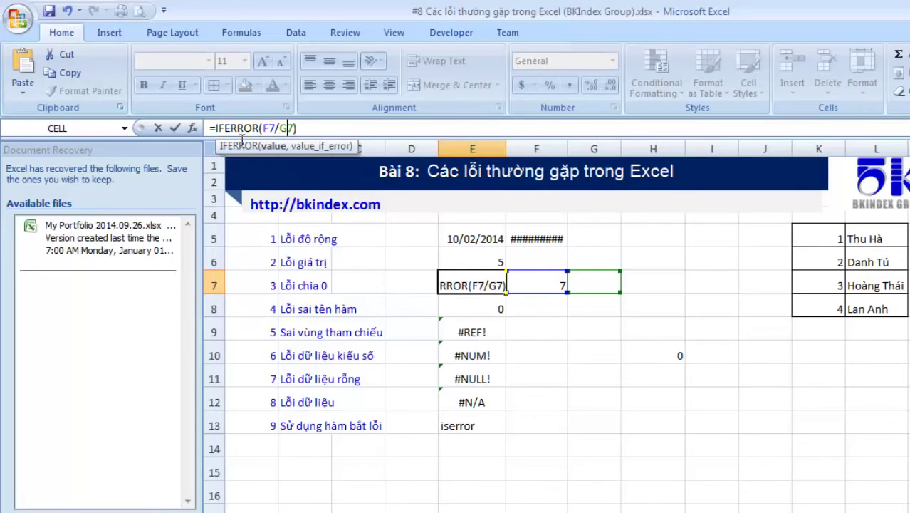
type(",")
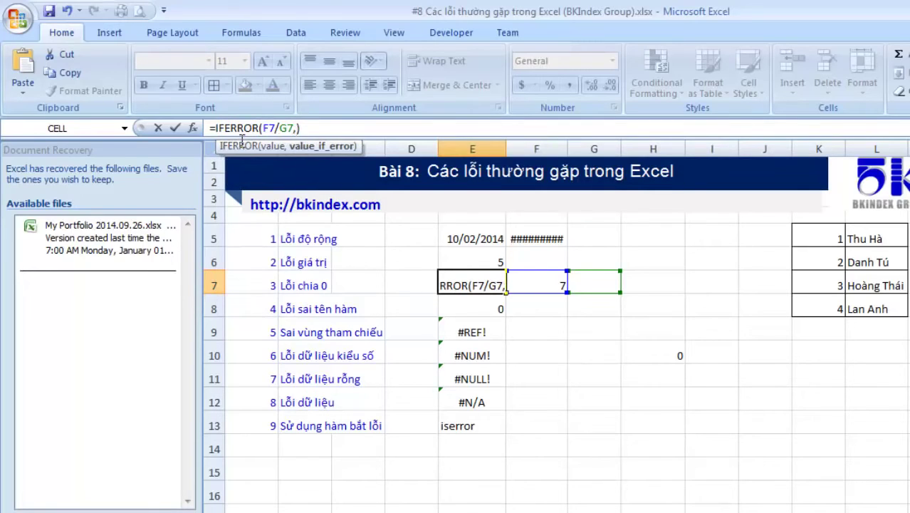
type("\"")
type("Kho")
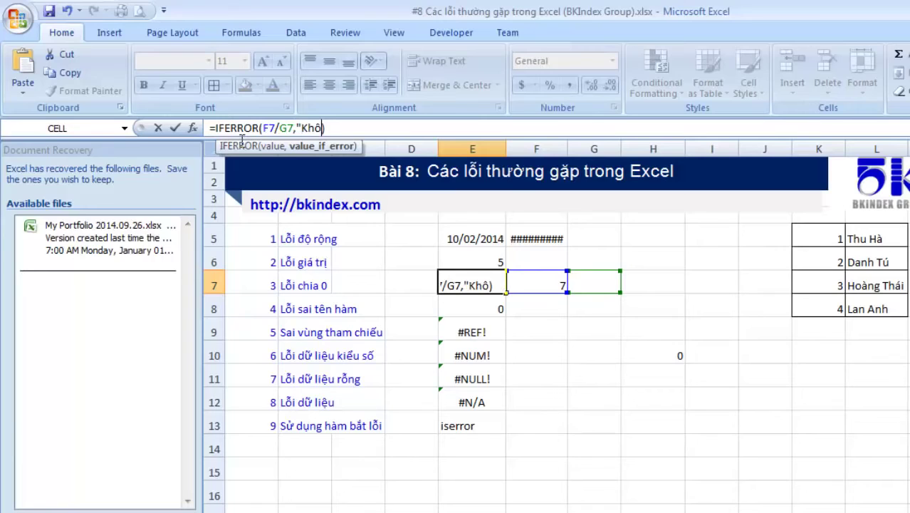
type("ng chia được")
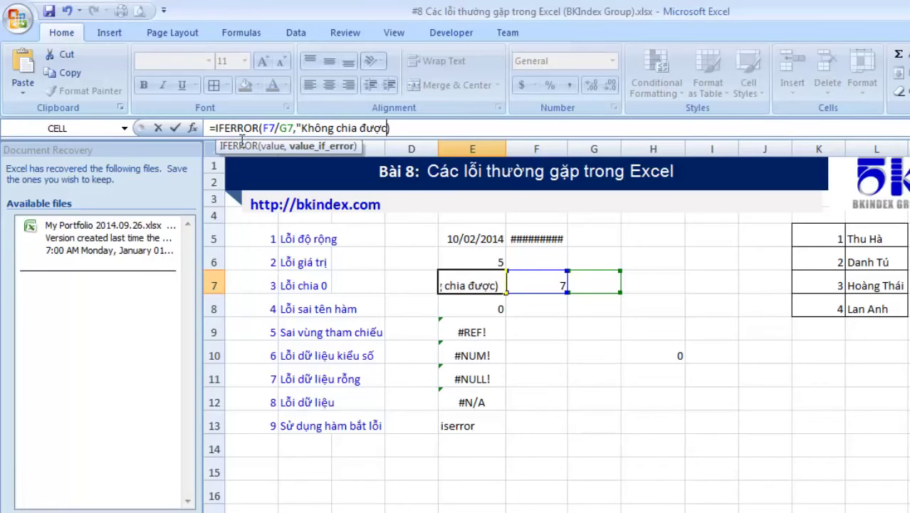
type("\"")
key("Return")
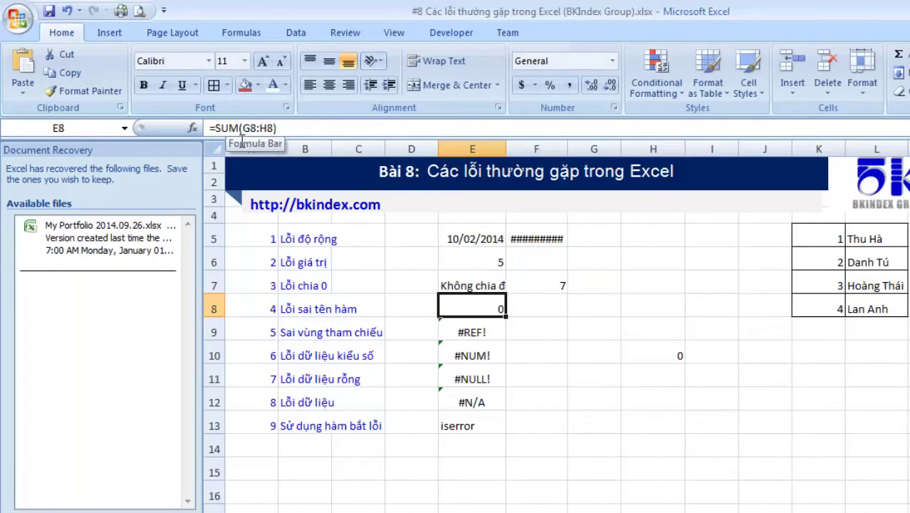
key("Up")
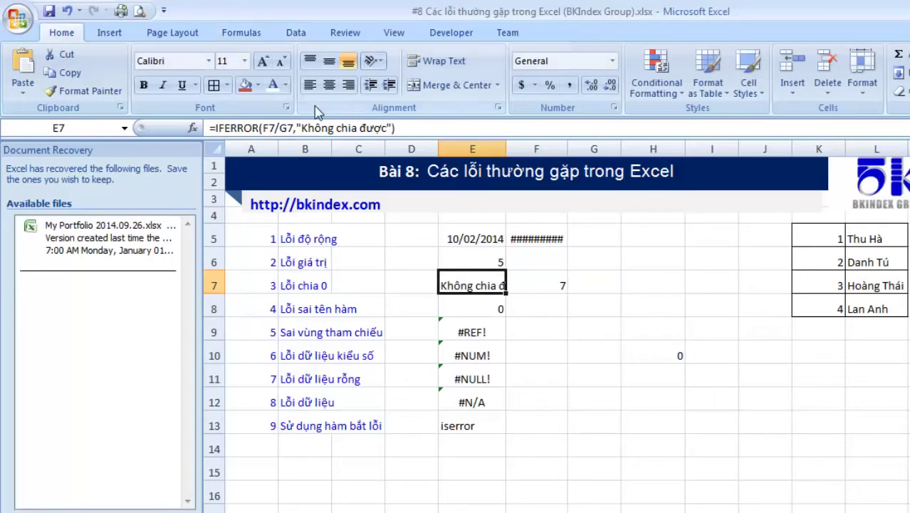
Delete the fallback message so E7 reads =IFERROR(F7/G7,"") and shows blank.
left_click_drag(301, 128, 396, 131)
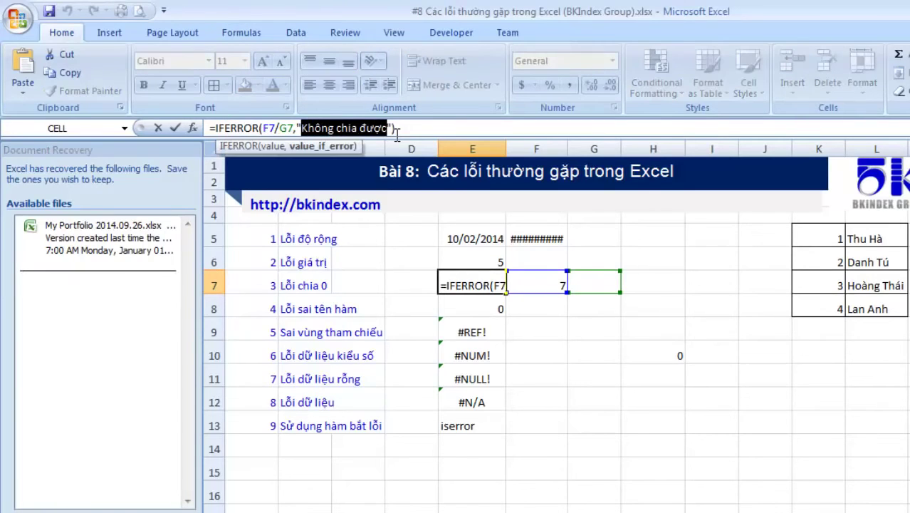
key("BackSpace")
key("Return")
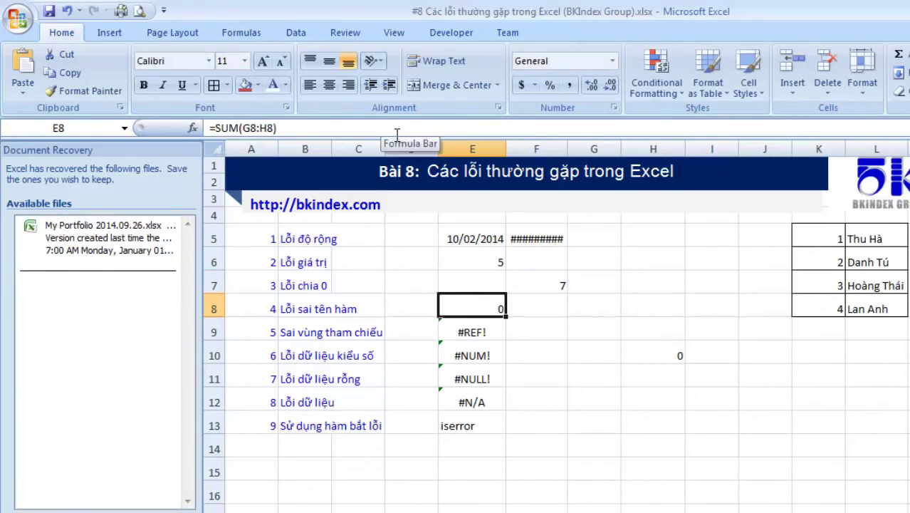
left_click(498, 287)
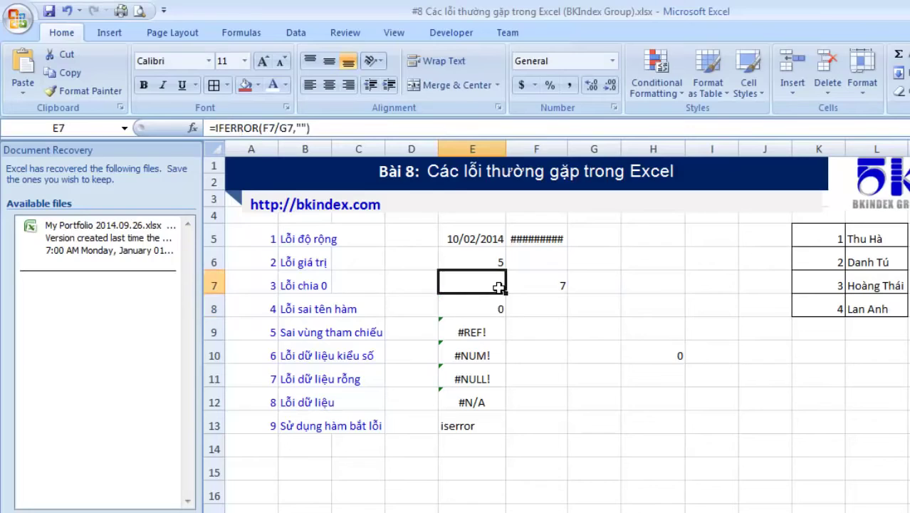
Browse the =IS function suggestions such as ISERROR and ISNA in E14, then switch to the TỔNG KẾT sheet.
left_click(497, 446)
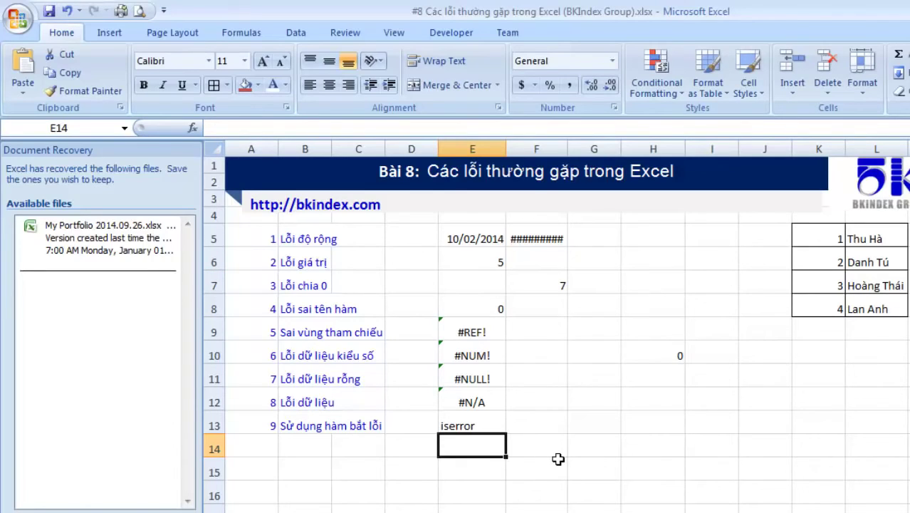
type("=is")
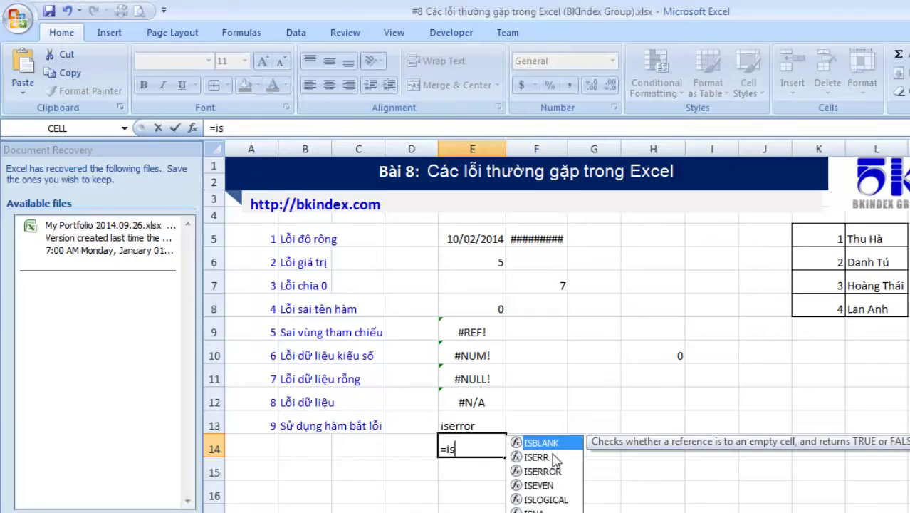
key("Down")
key("Up")
key("Down")
key("Down")
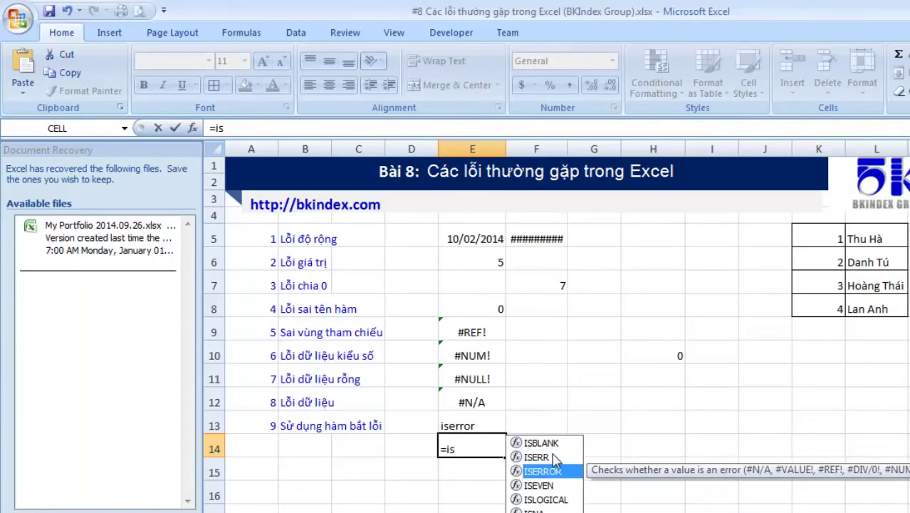
key("Down")
key("Down")
key("Down")
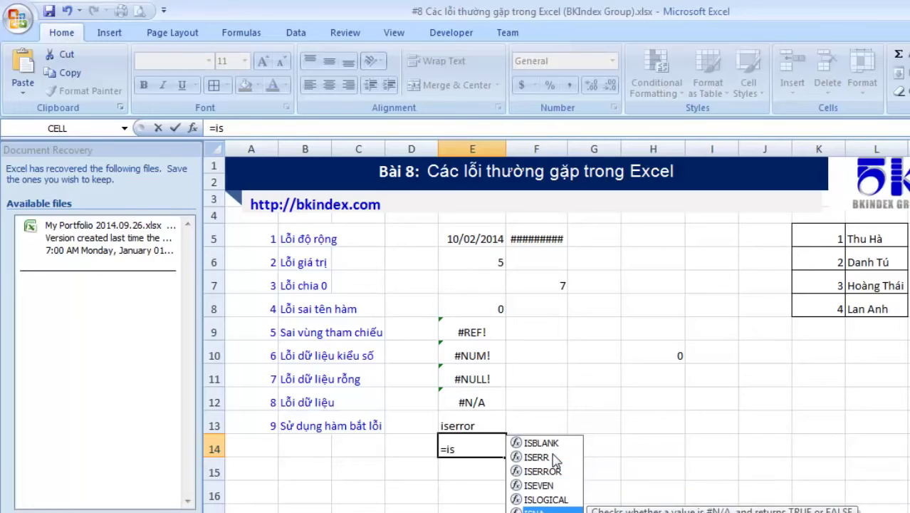
key("Down")
key("Up")
key("Escape")
key("Escape")
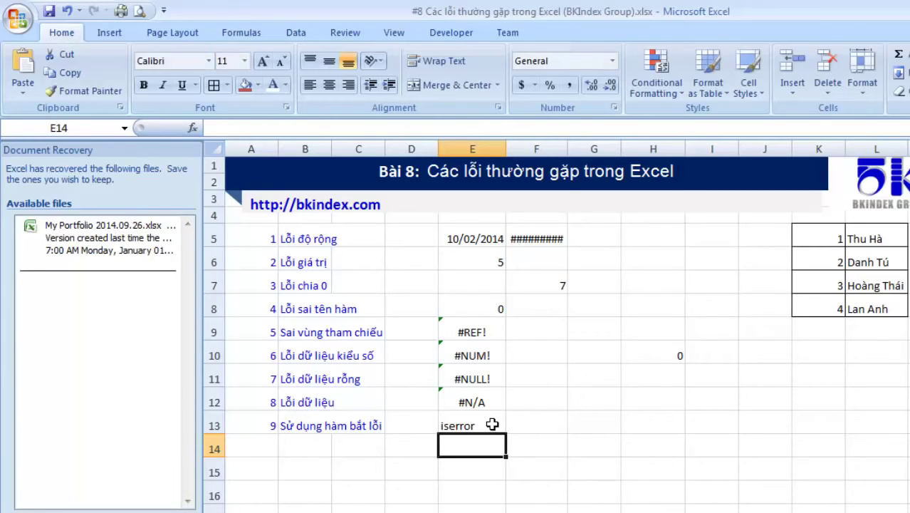
key("ctrl+Page_Down")
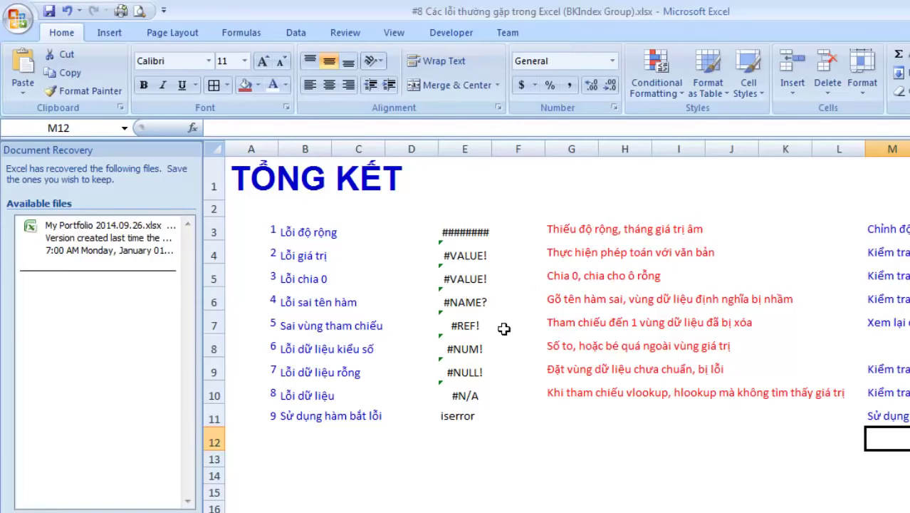
Change E5's formula from =F5/G5 to =F5/L5 so it divides by the empty cell L5.
left_click(476, 285)
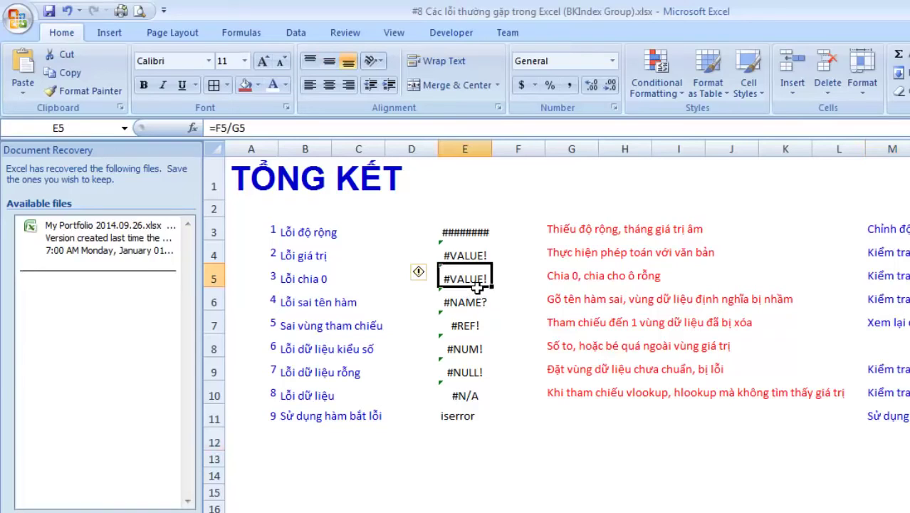
double_click(476, 285)
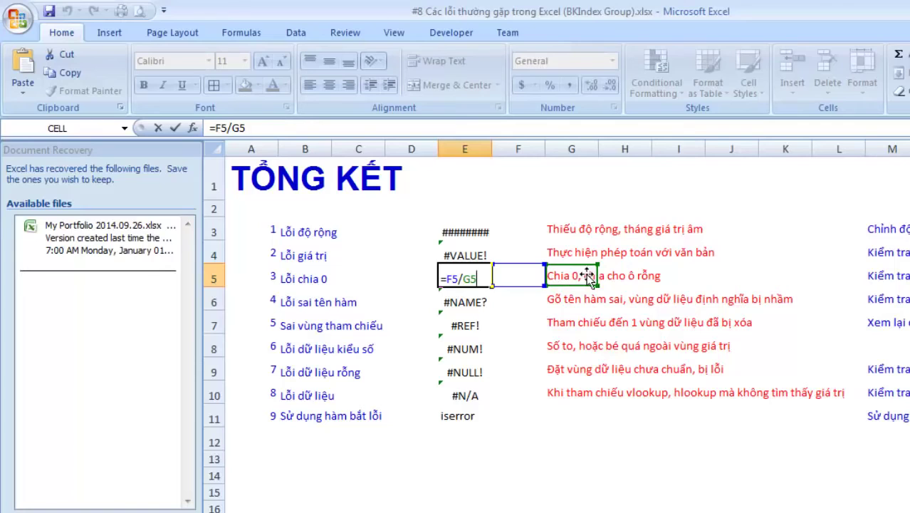
left_click_drag(582, 270, 836, 271)
key("Return")
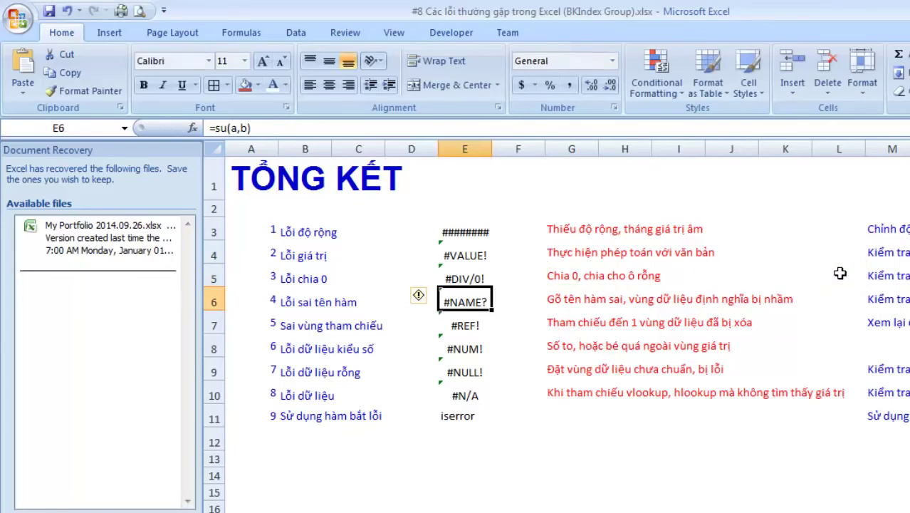
left_click(474, 276)
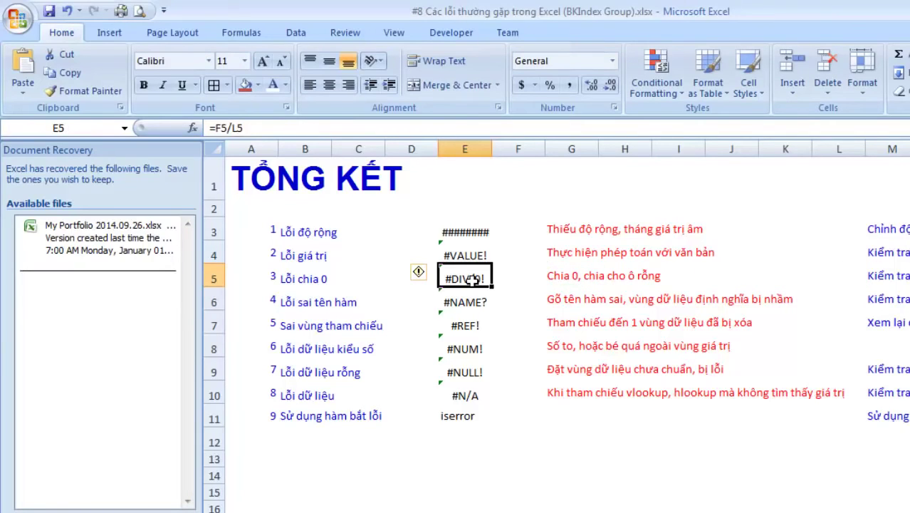
left_click(840, 274)
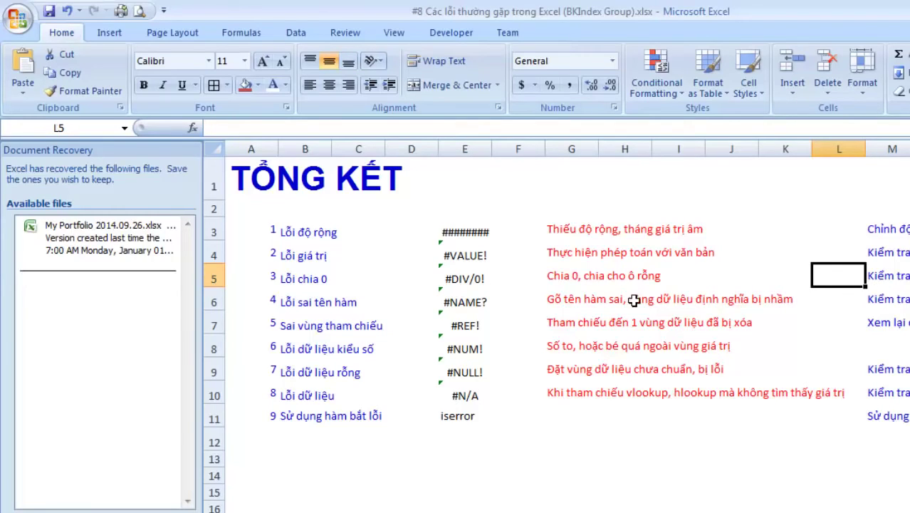
Review the error formulas in E6 through E10, ending with the VLOOKUP #N/A example.
left_click(470, 307)
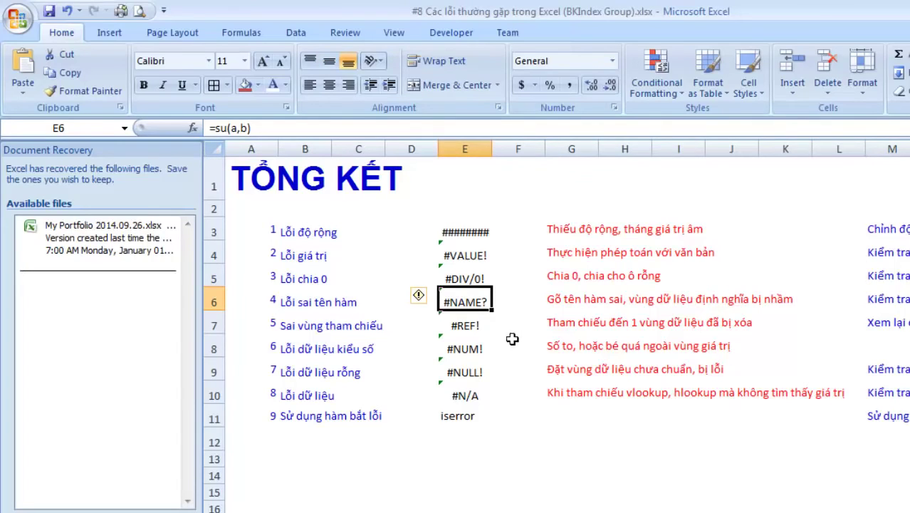
left_click(463, 329)
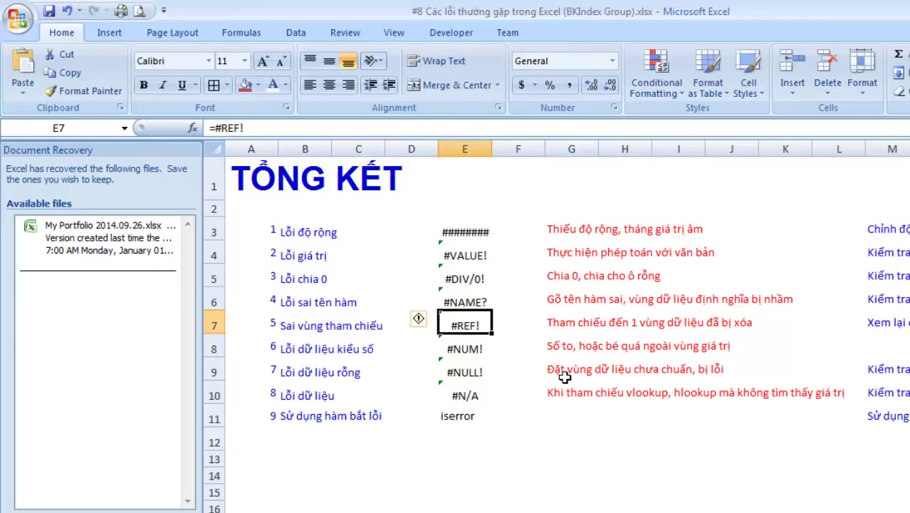
left_click(486, 353)
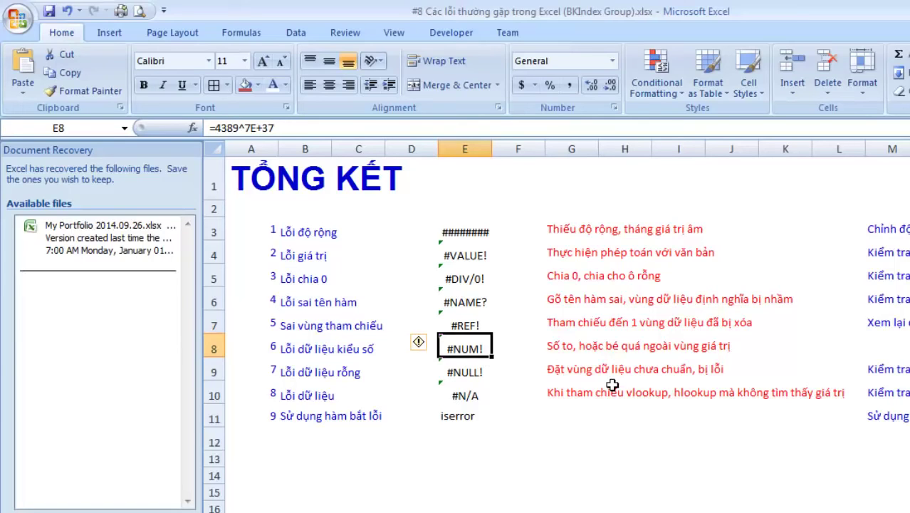
left_click(474, 376)
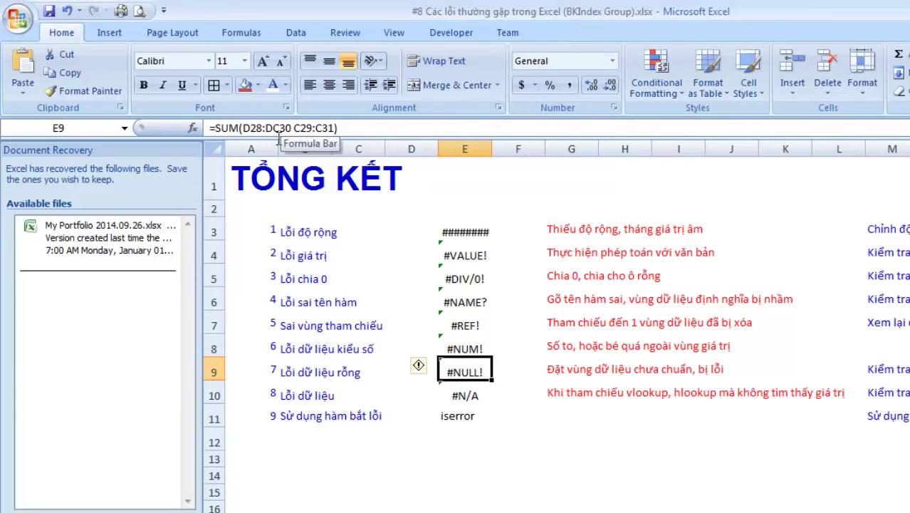
left_click(471, 401)
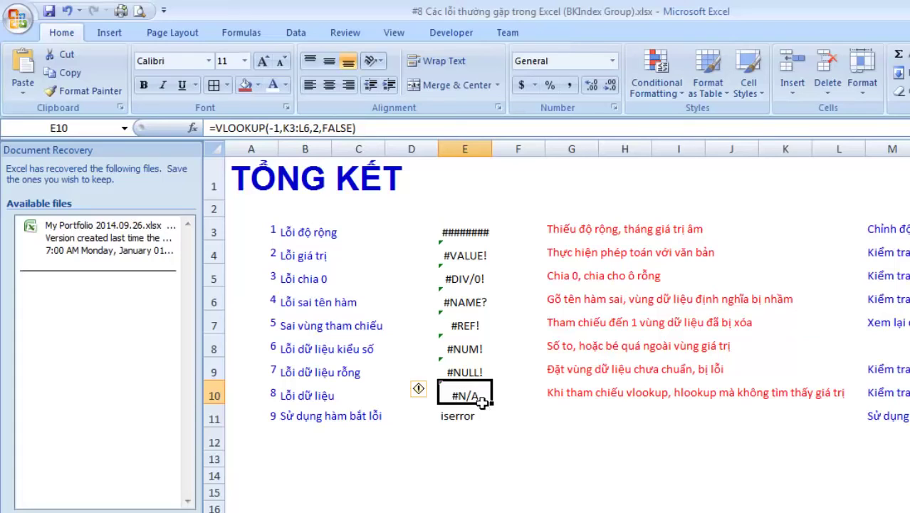
Append ', iferror, isna,.....' after 'iserror' in cell E11.
double_click(472, 424)
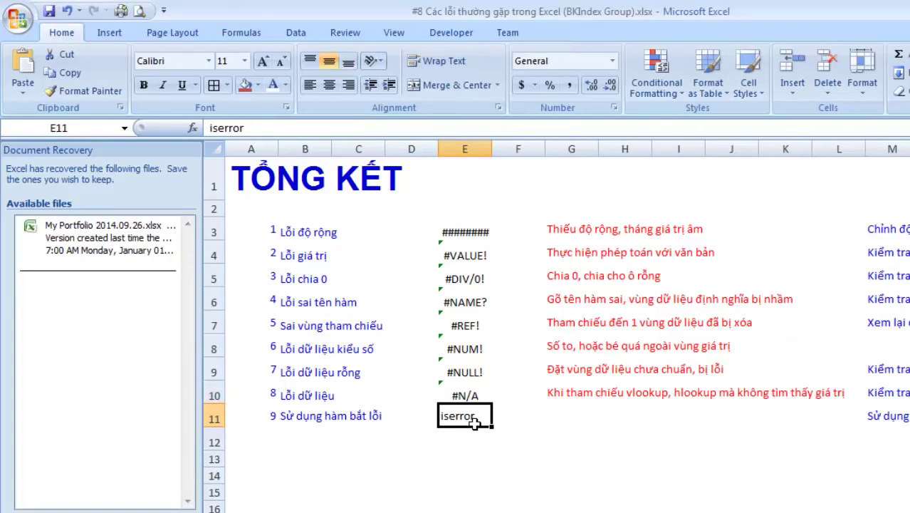
type(",")
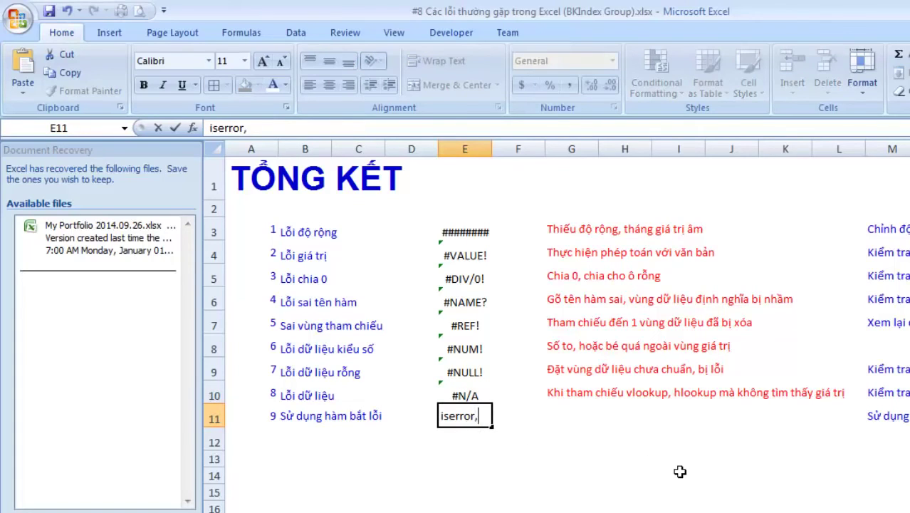
type(" ivv")
key("BackSpace")
key("BackSpace")
type("ferr")
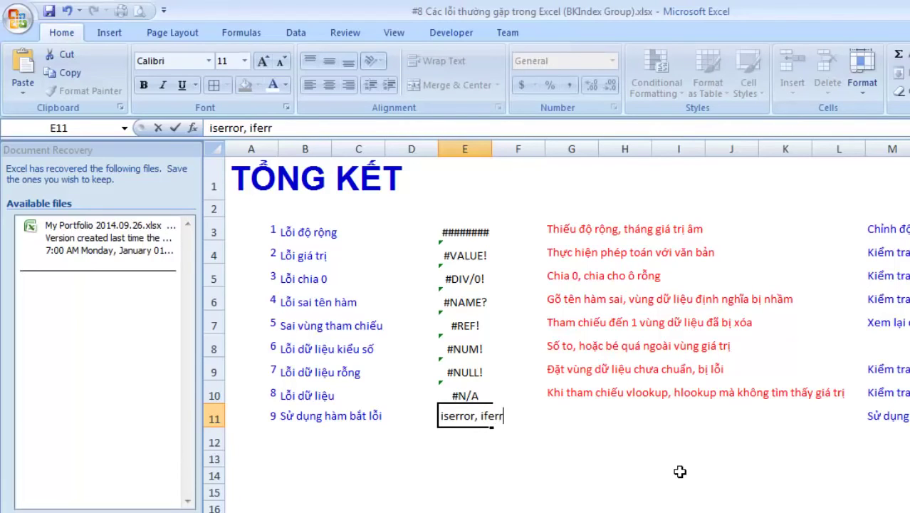
type("or, is")
type("na,")
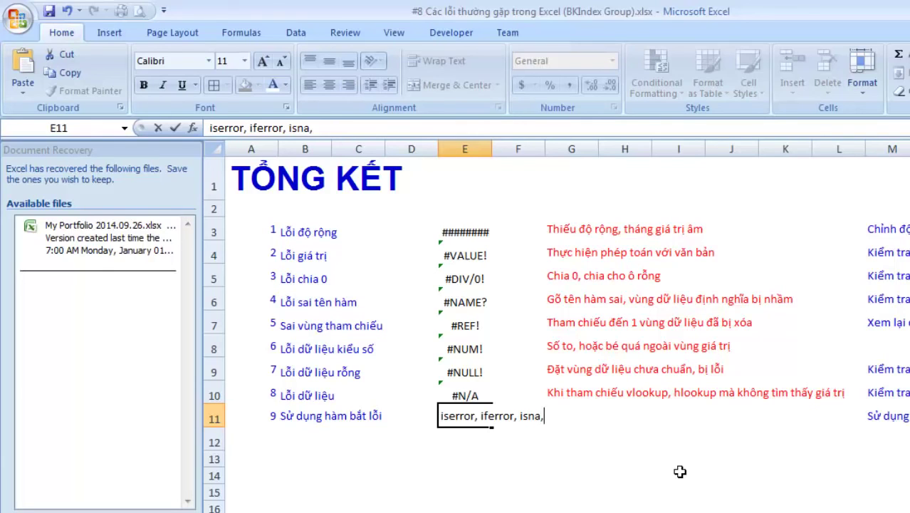
type(".....")
key("Return")
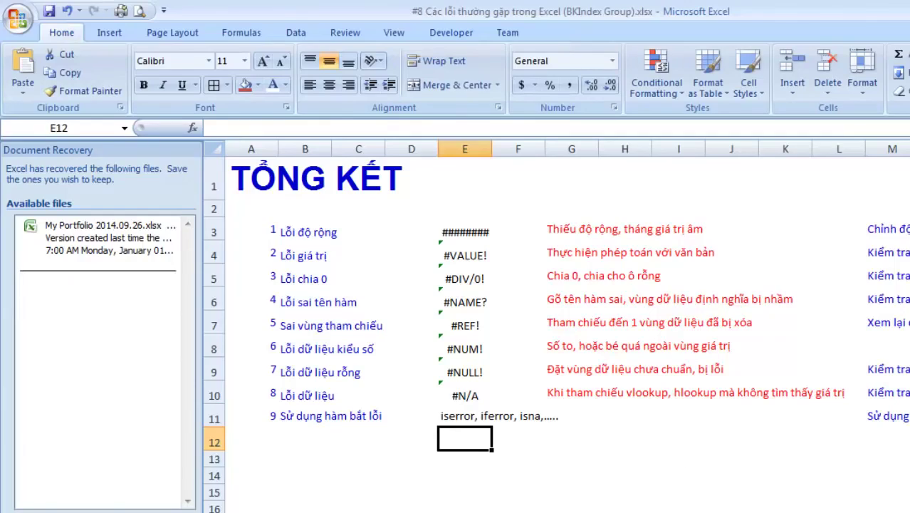
Switch to the QA&Practice sheet showing the allowances table with errors to fix.
key("ctrl+Page_Down")
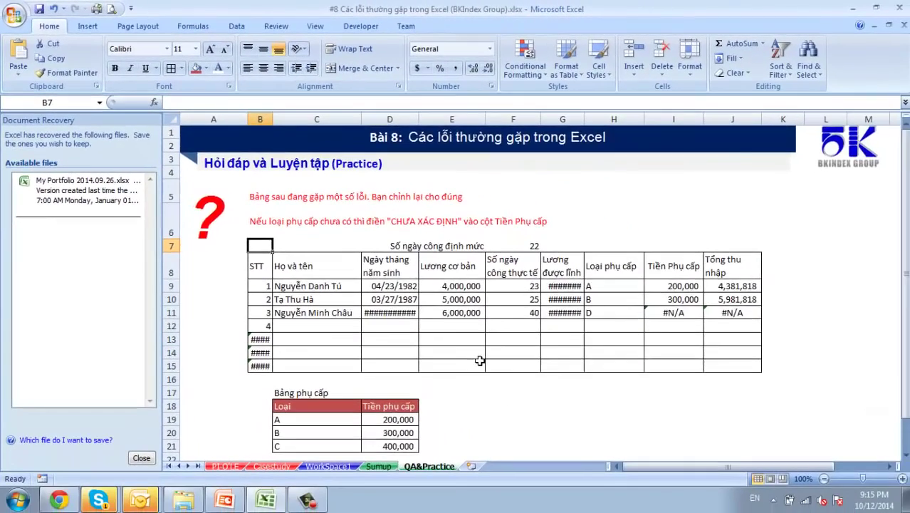